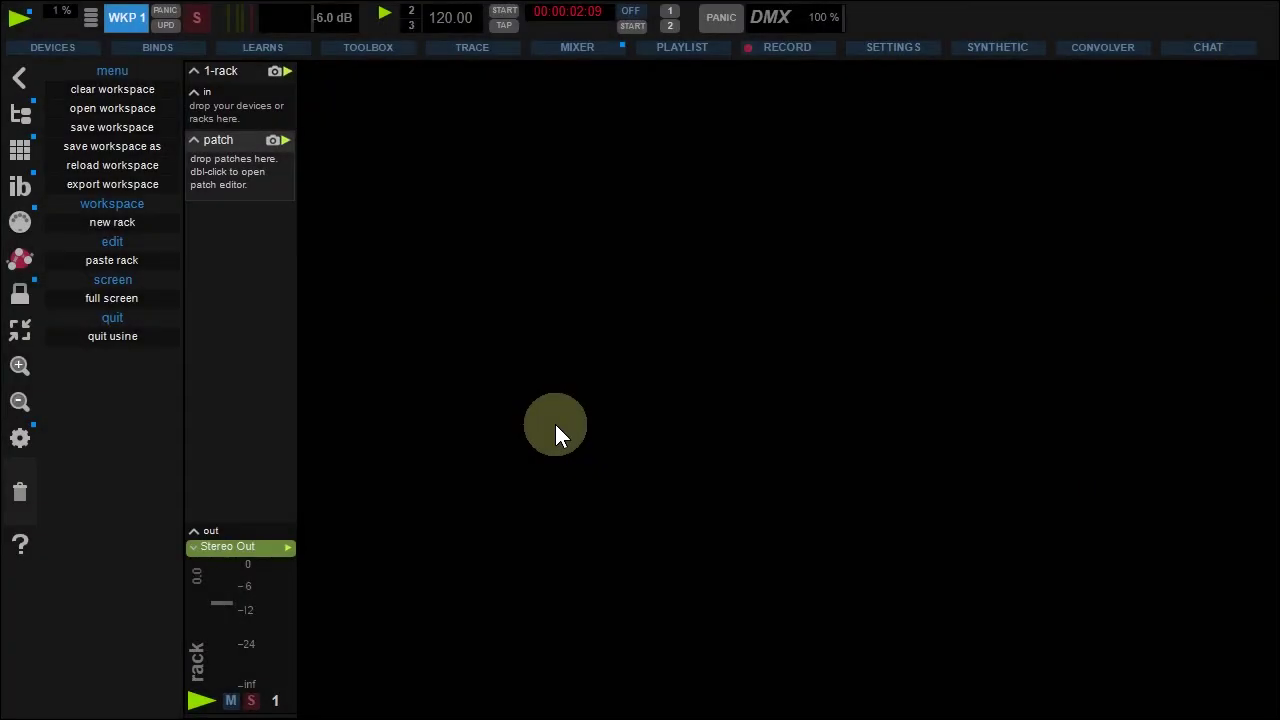
Drag gr2-2.wav from the SOUNDS > Grooves folder into the rack as a sampler patch.
left_click(21, 115)
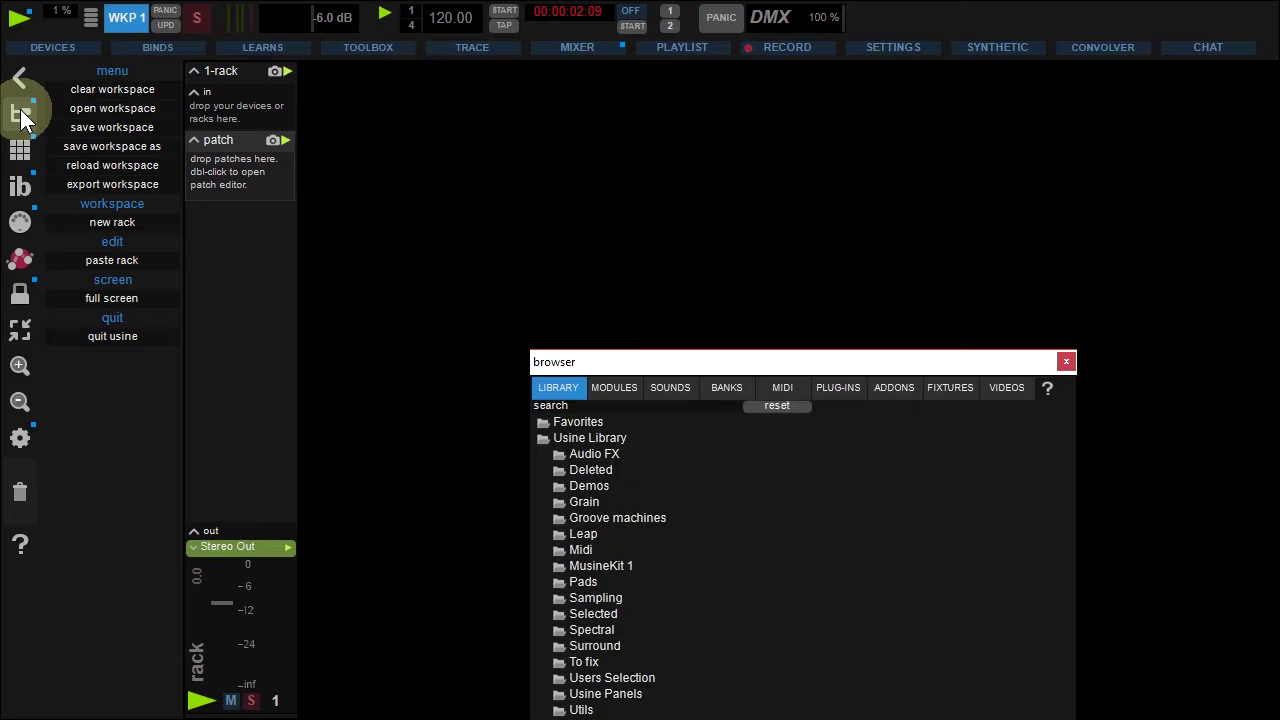
left_click(665, 389)
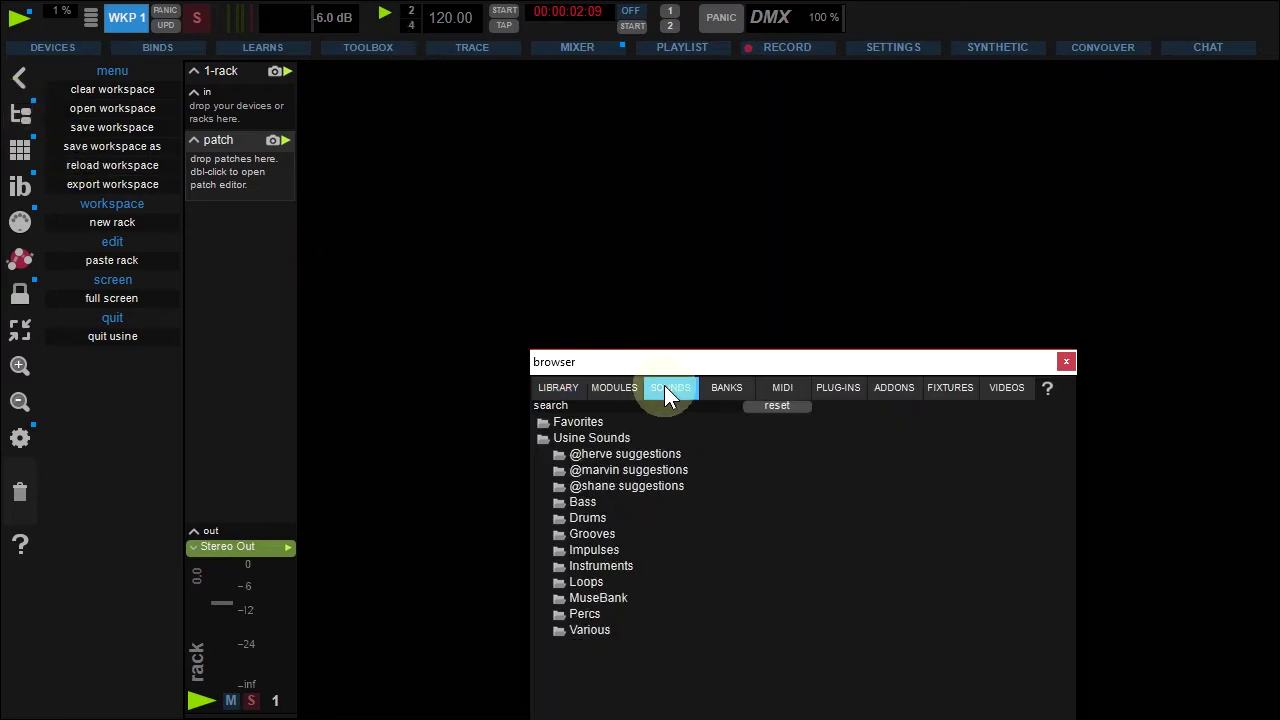
left_click(589, 538)
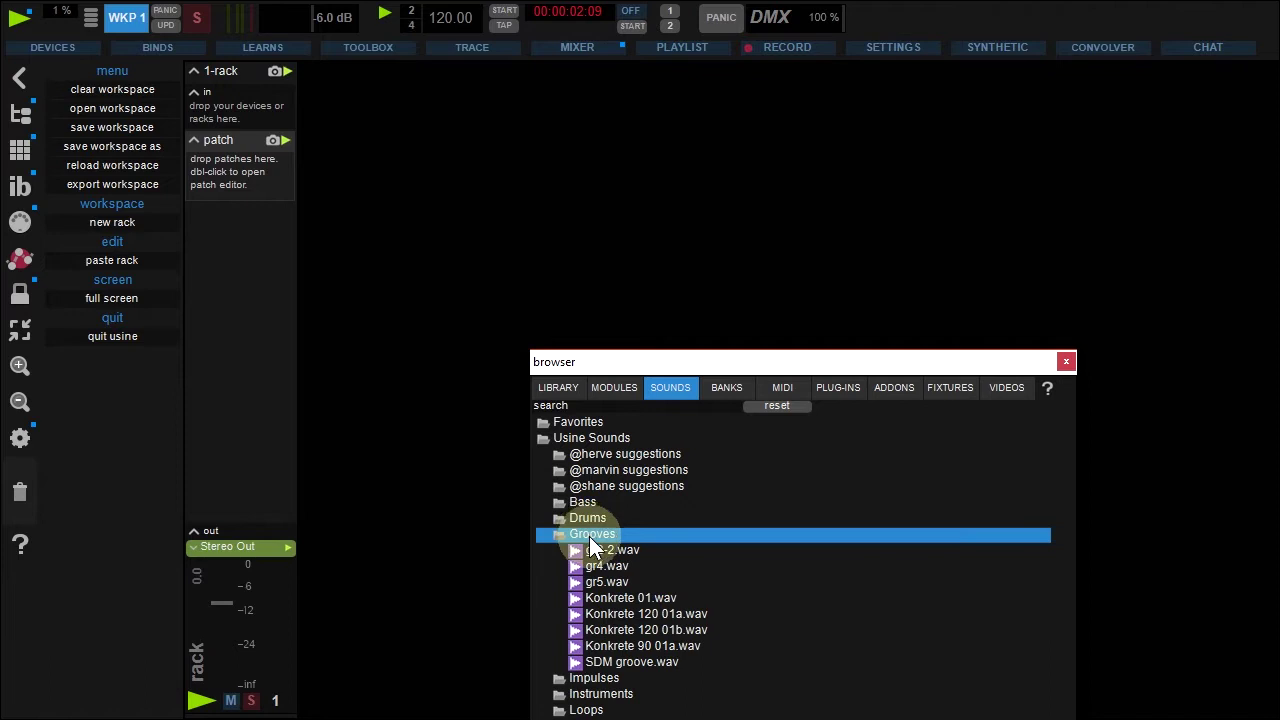
left_click_drag(601, 548, 232, 180)
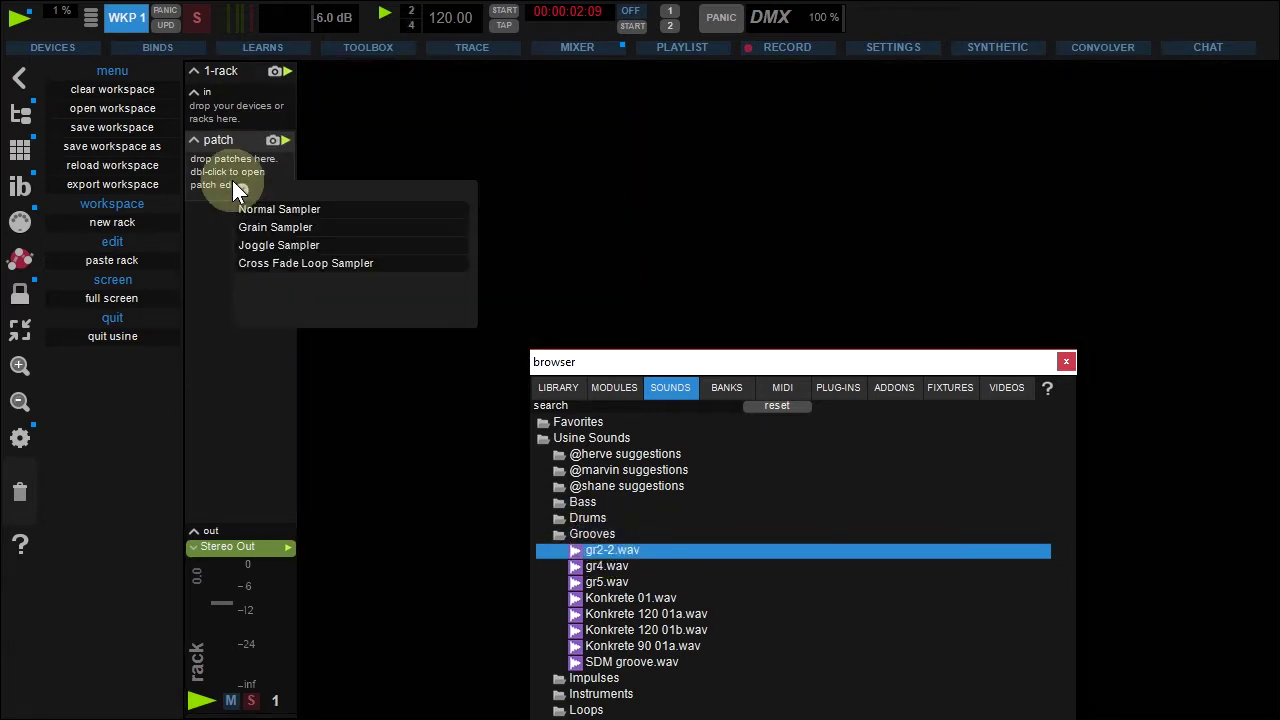
left_click(327, 208)
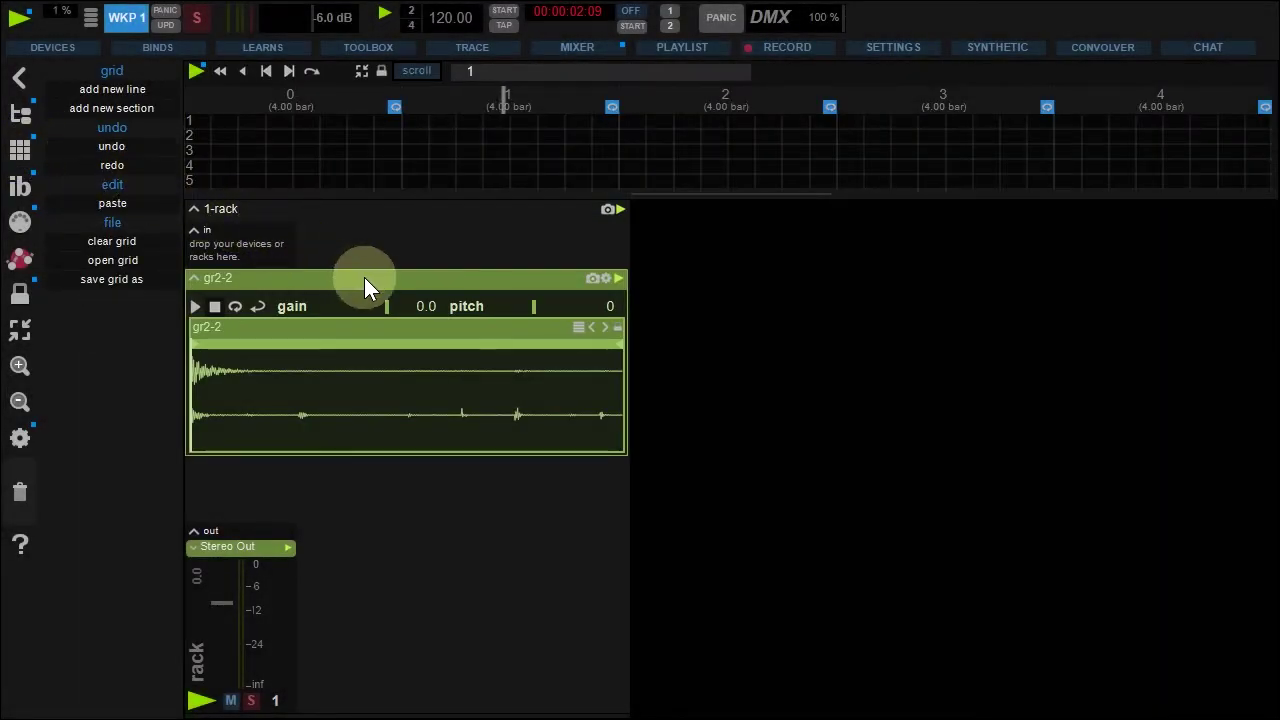
Place the gr2-2 clip on grid line 1 and make the line taller.
left_click_drag(364, 277, 475, 127)
left_click(473, 127)
left_click_drag(477, 185, 478, 254)
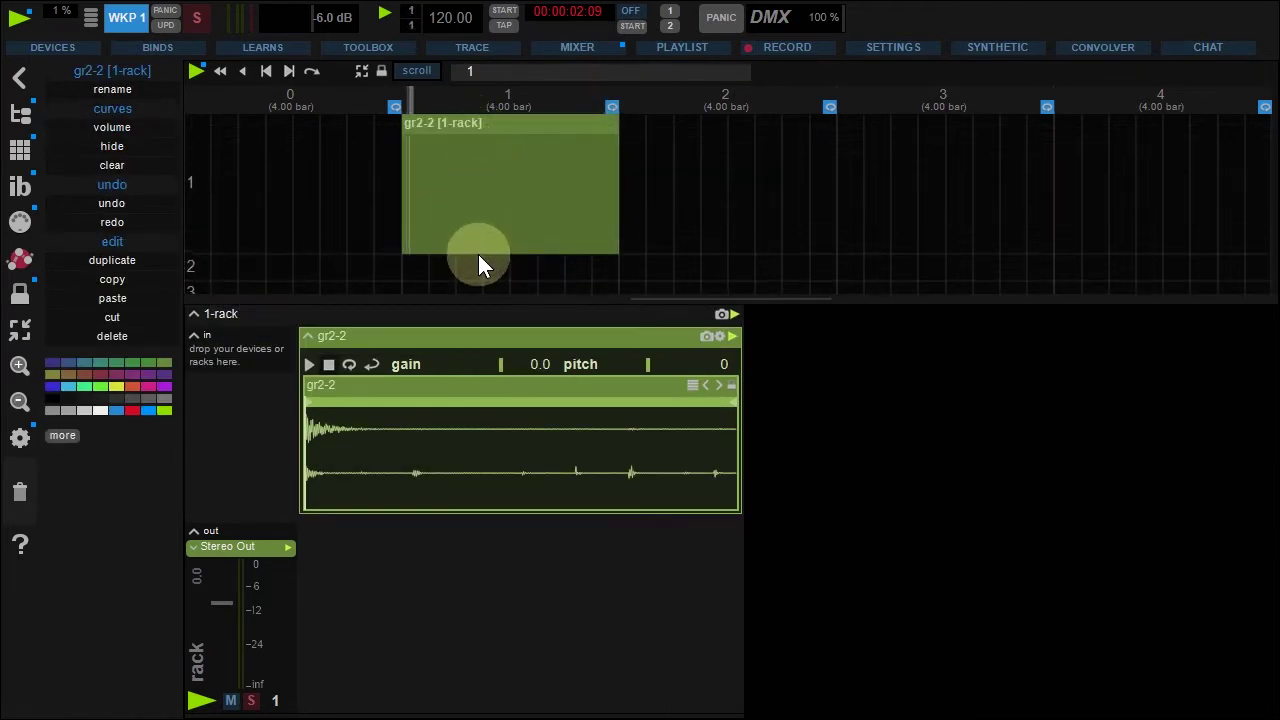
Enable sync to sampler and section sync in the gr2-2 clip's options.
left_click(507, 137)
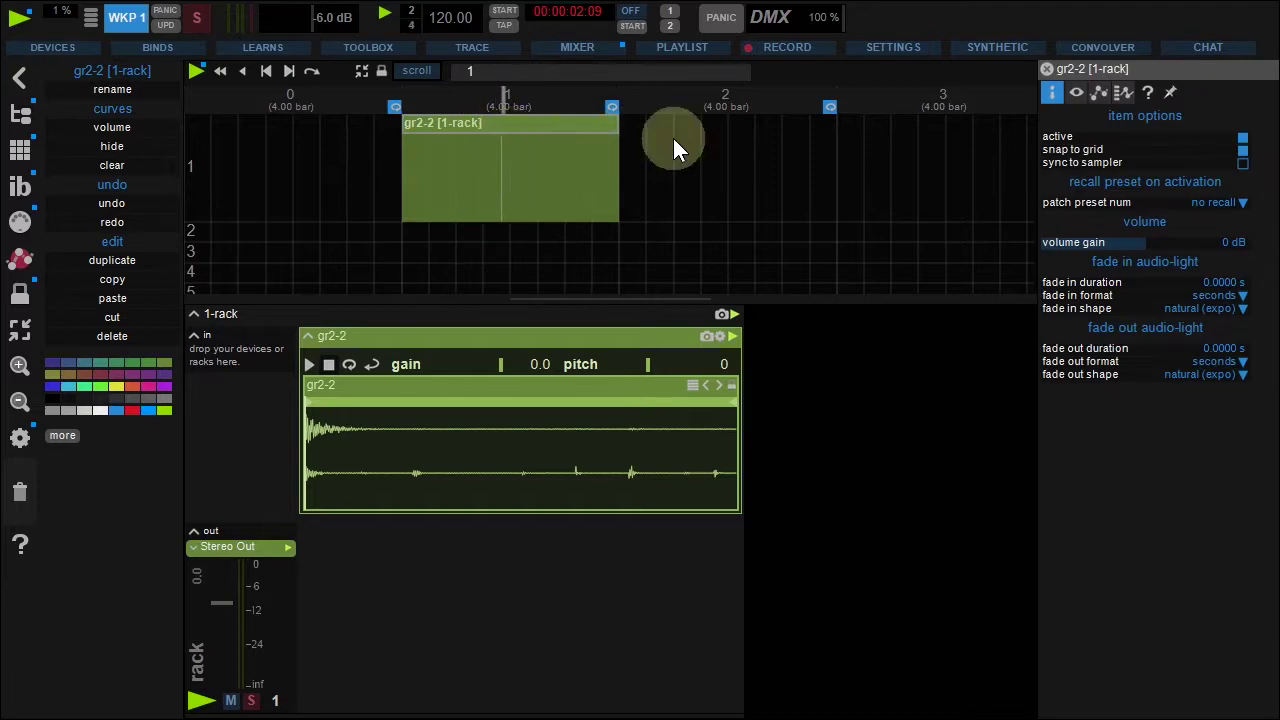
left_click(1242, 168)
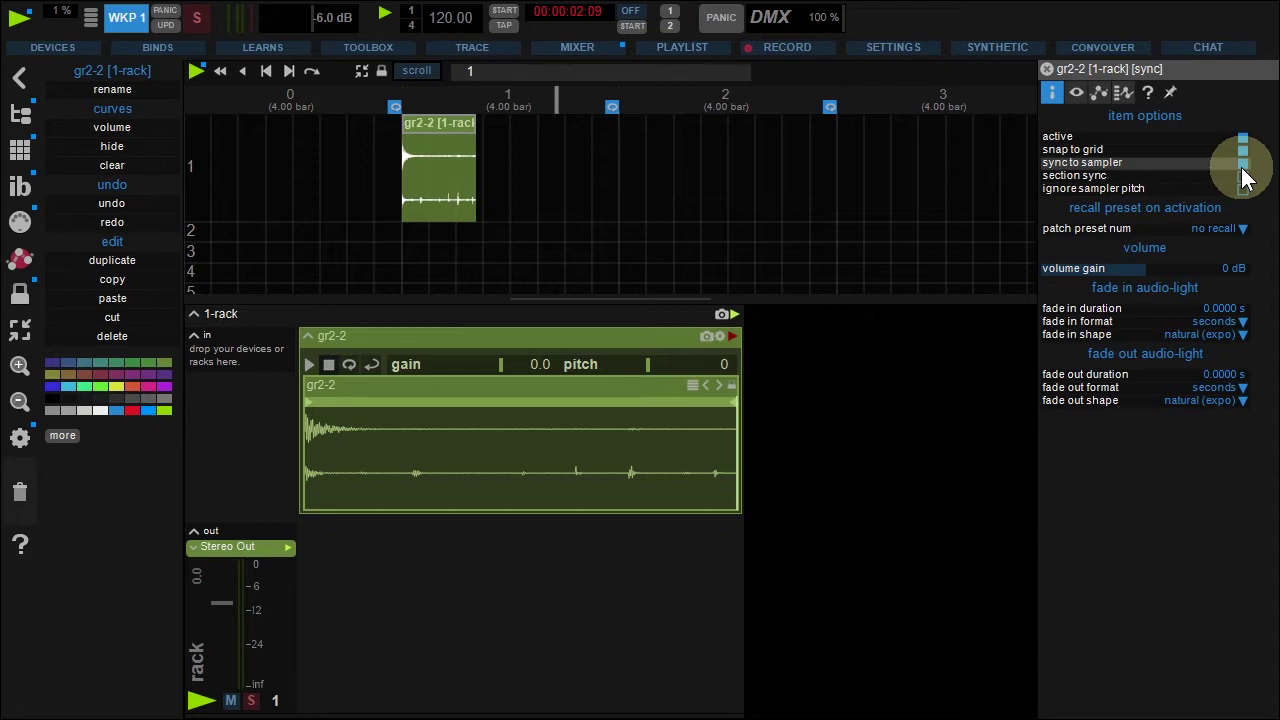
left_click(1243, 177)
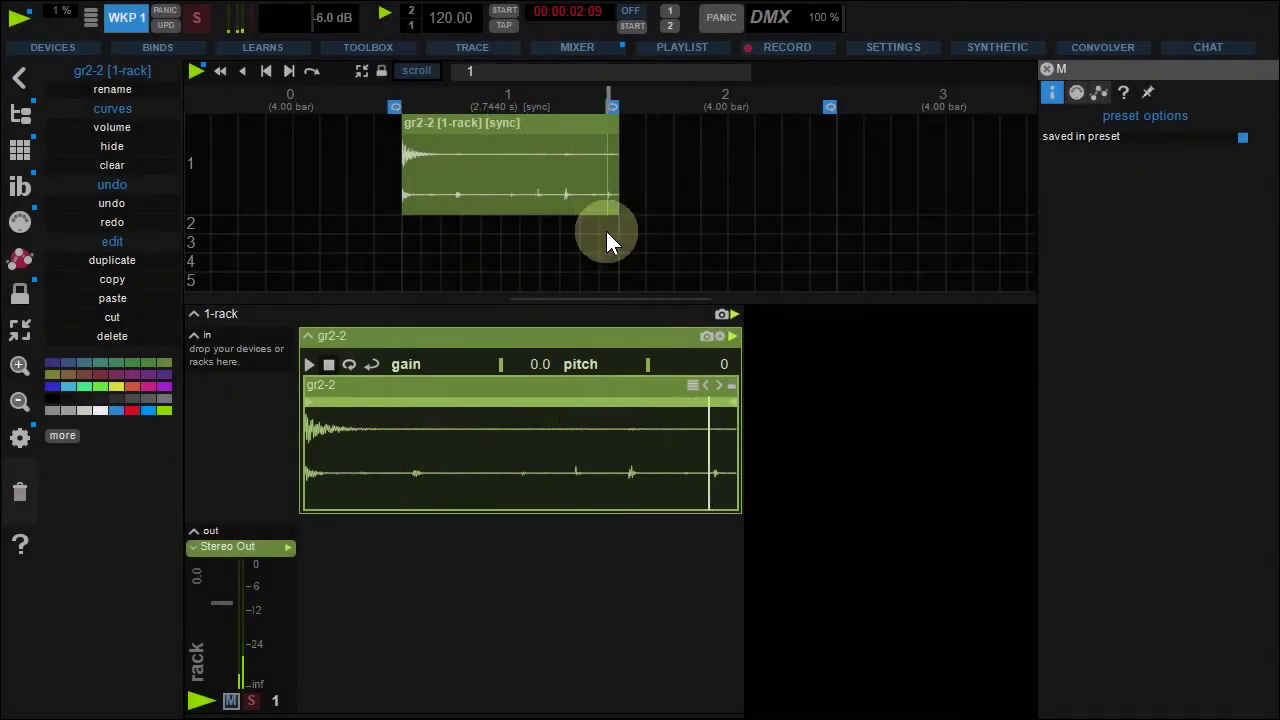
Enable gr2-2 - gain automation in the clip's learn parameters.
left_click(563, 122)
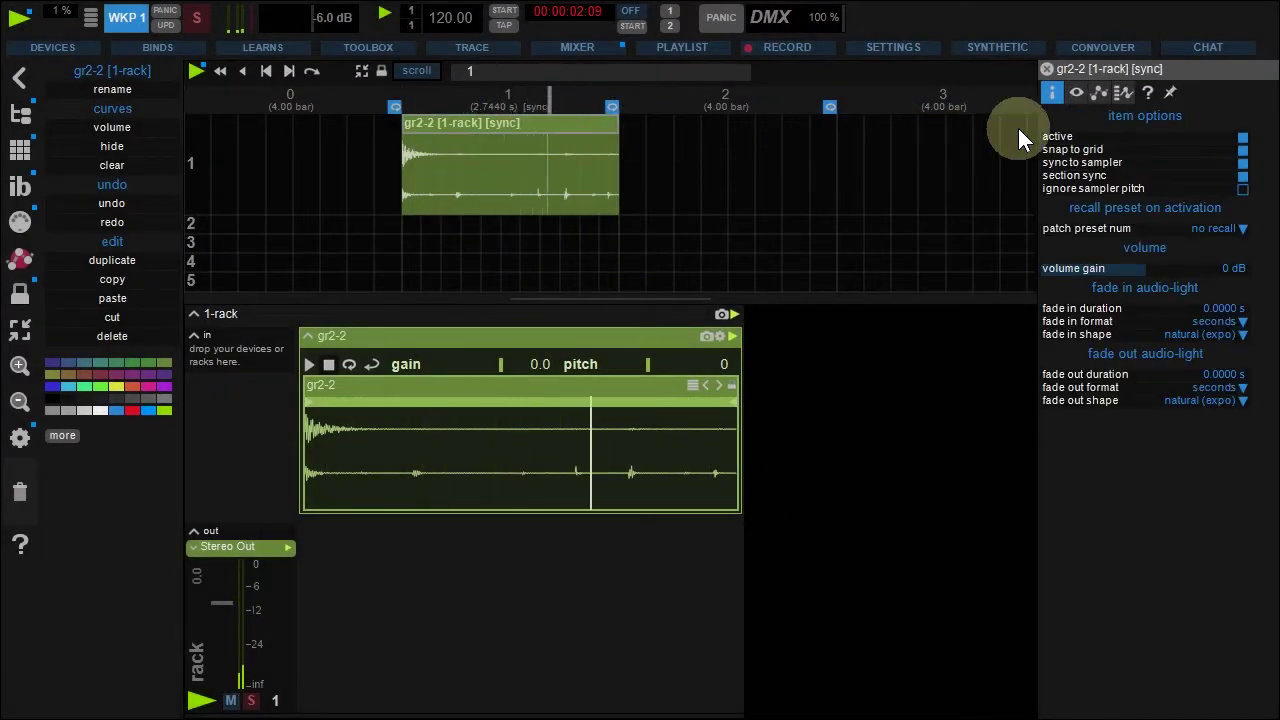
left_click(1123, 93)
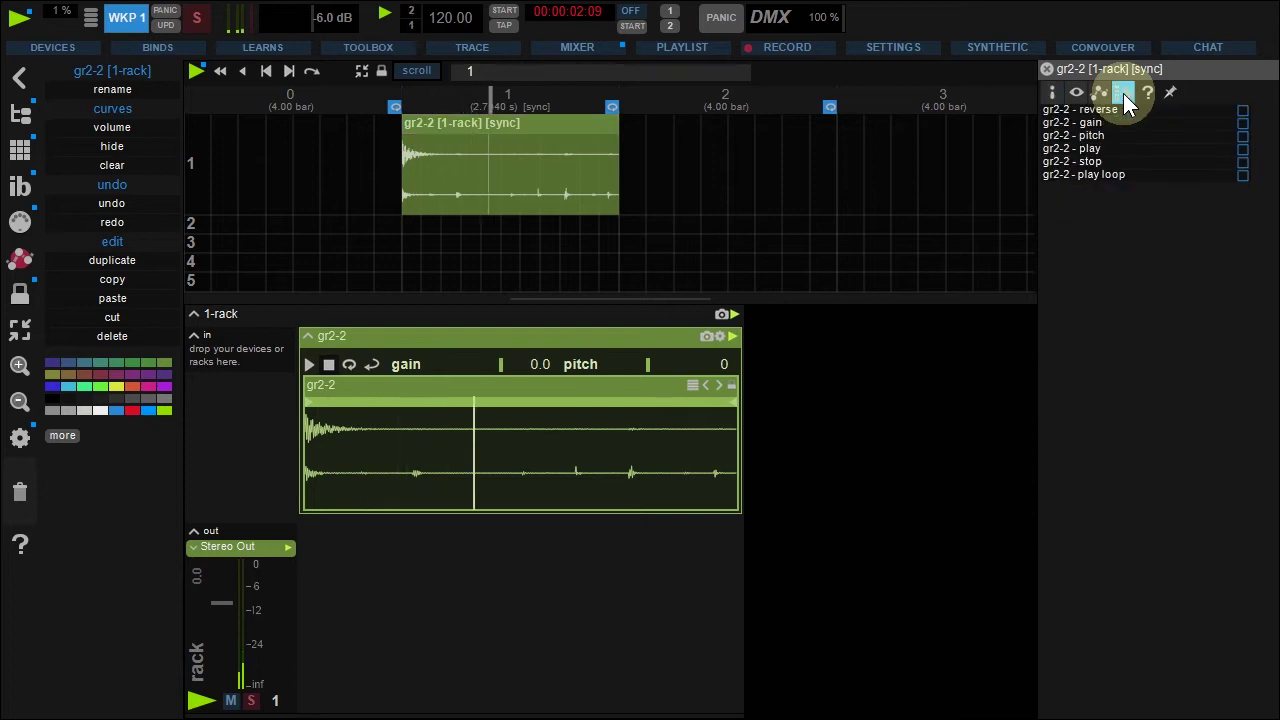
left_click(1243, 124)
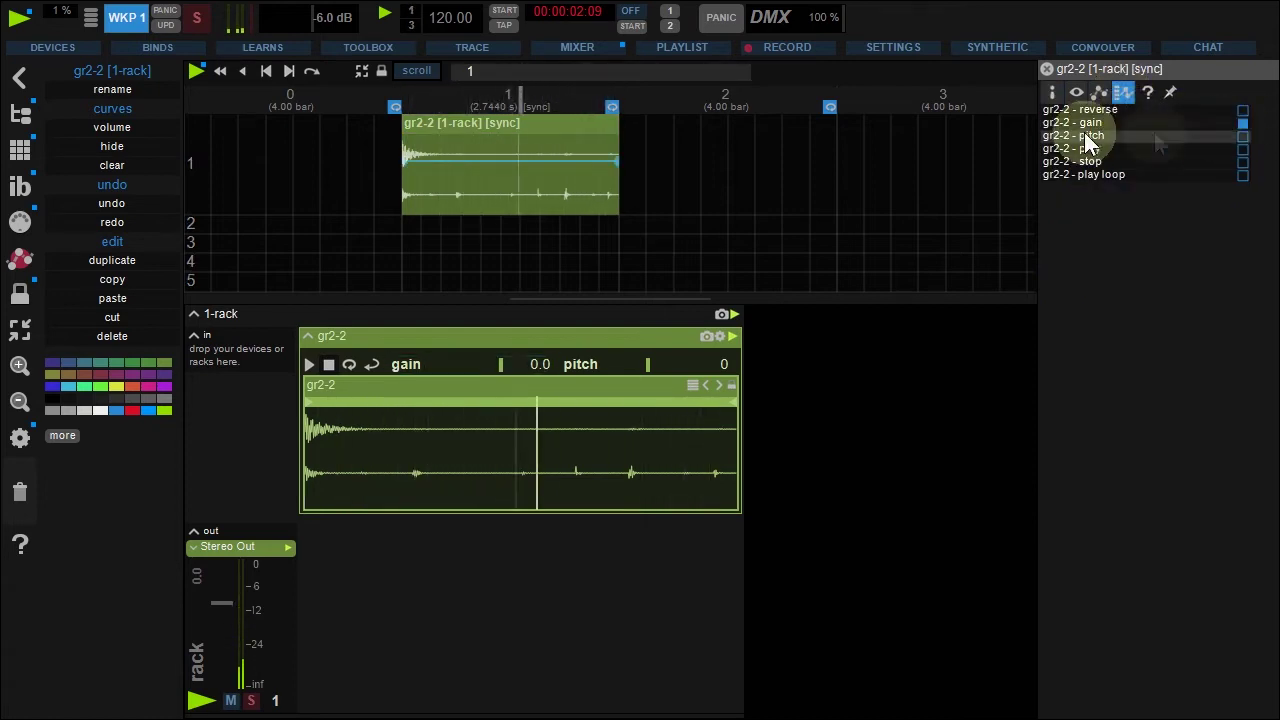
Add four gain points across the clip and drag one lower.
left_click(433, 158)
left_click(467, 158)
left_click(503, 160)
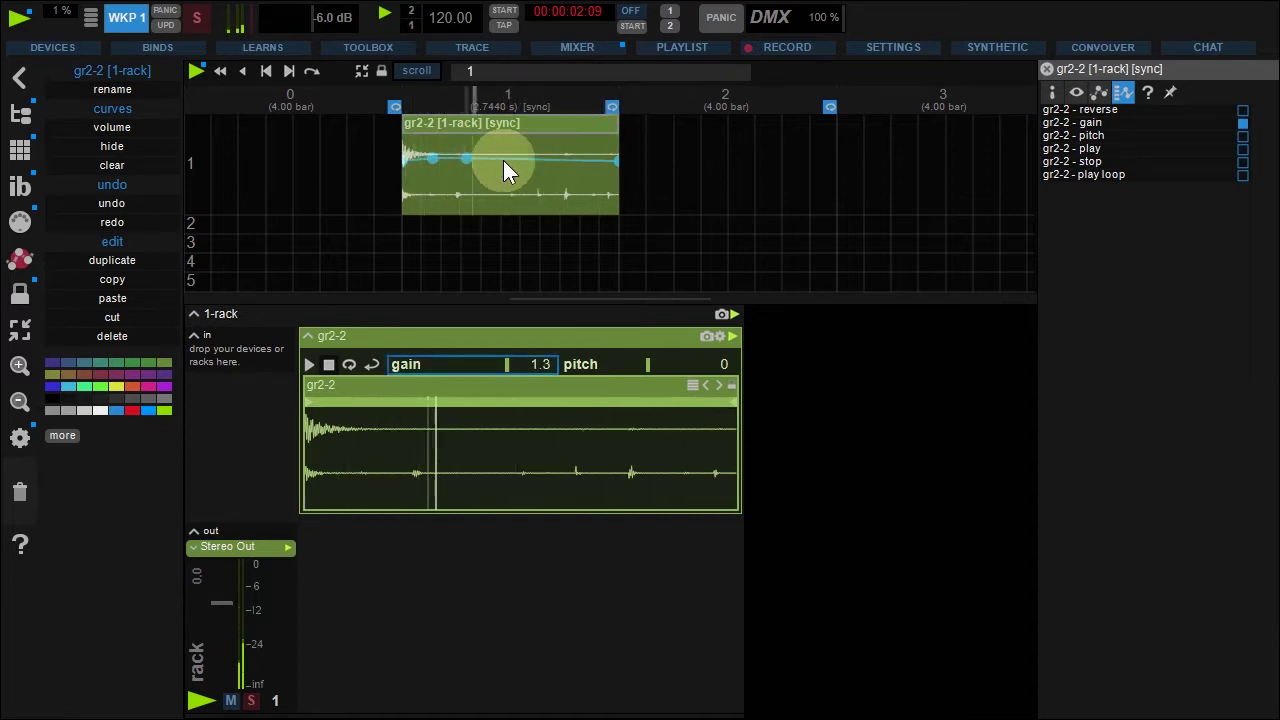
left_click(552, 162)
left_click_drag(466, 158, 509, 151)
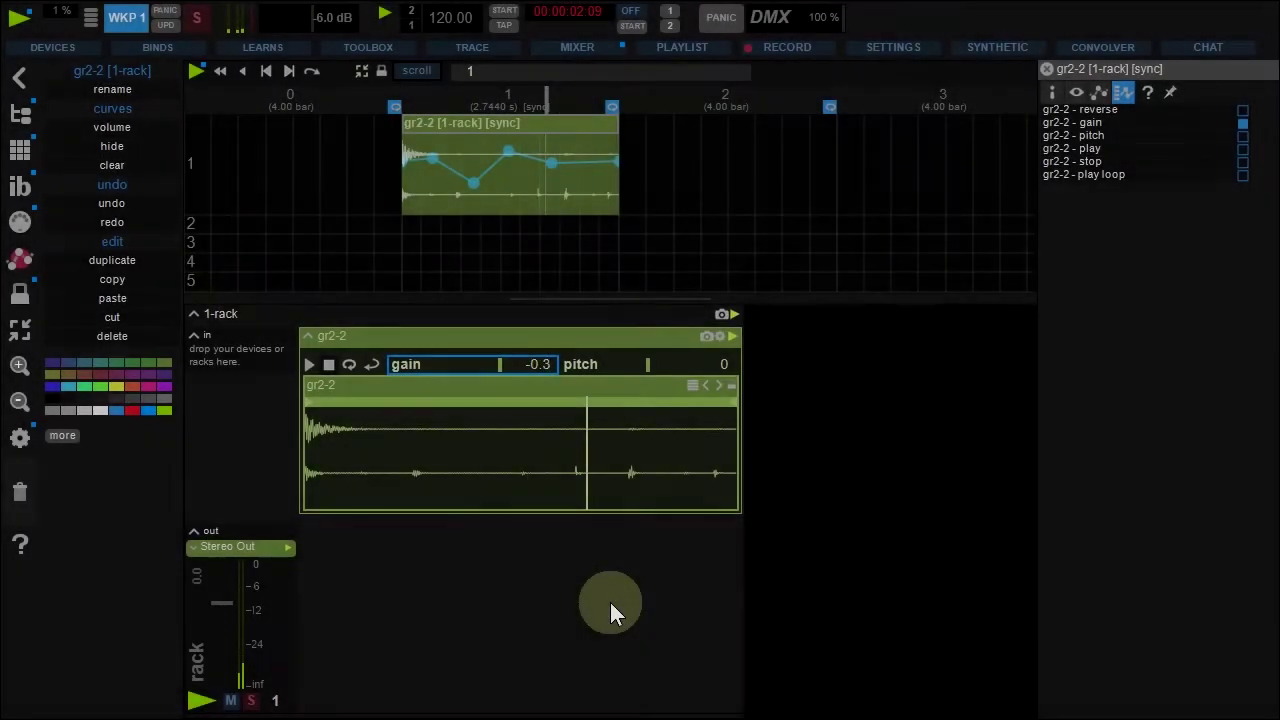
Set the gr2-2 pitch to -8.
left_click(648, 366)
double_click(648, 366)
type("-8")
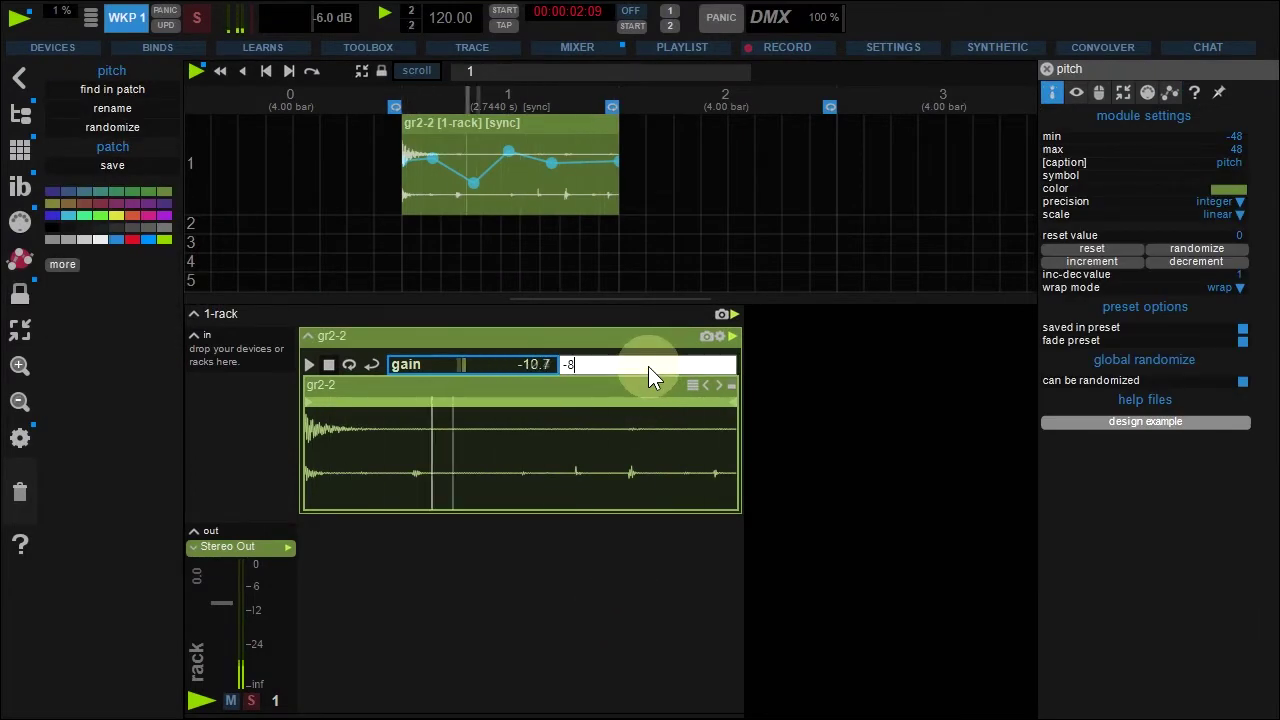
key("Return")
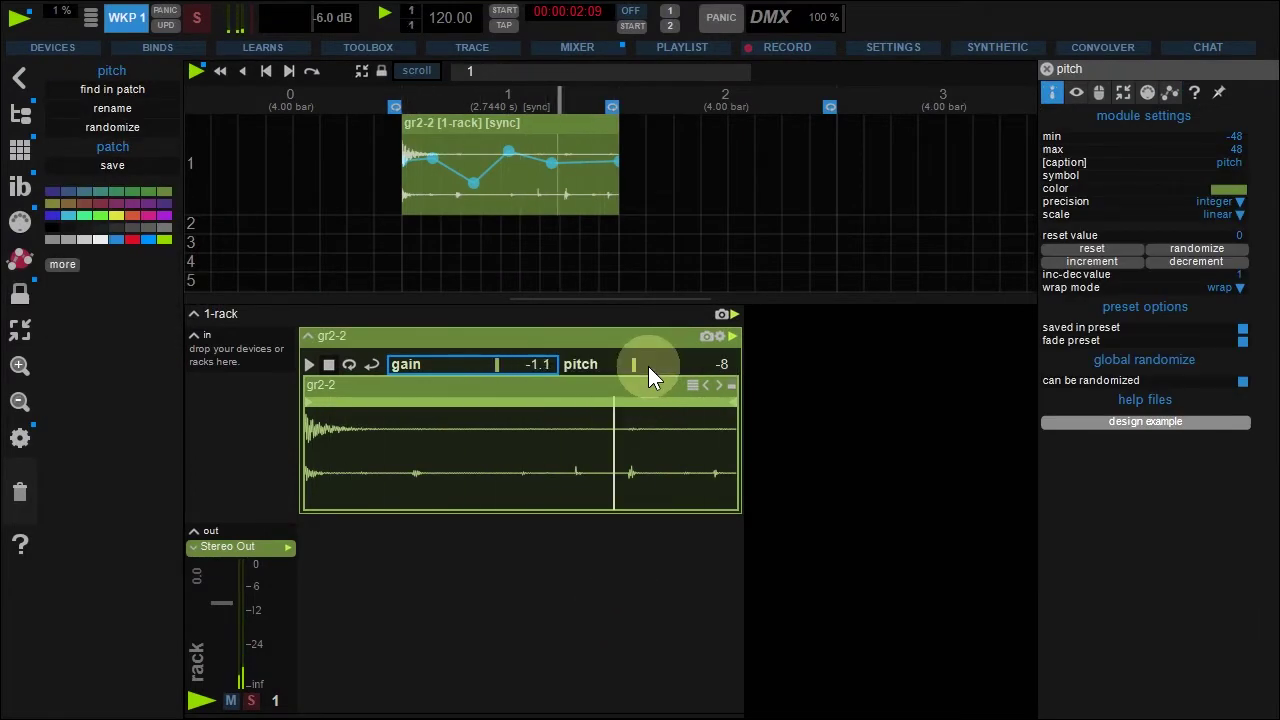
Rename the first preset in the preset bar to 'low'.
left_click(702, 341)
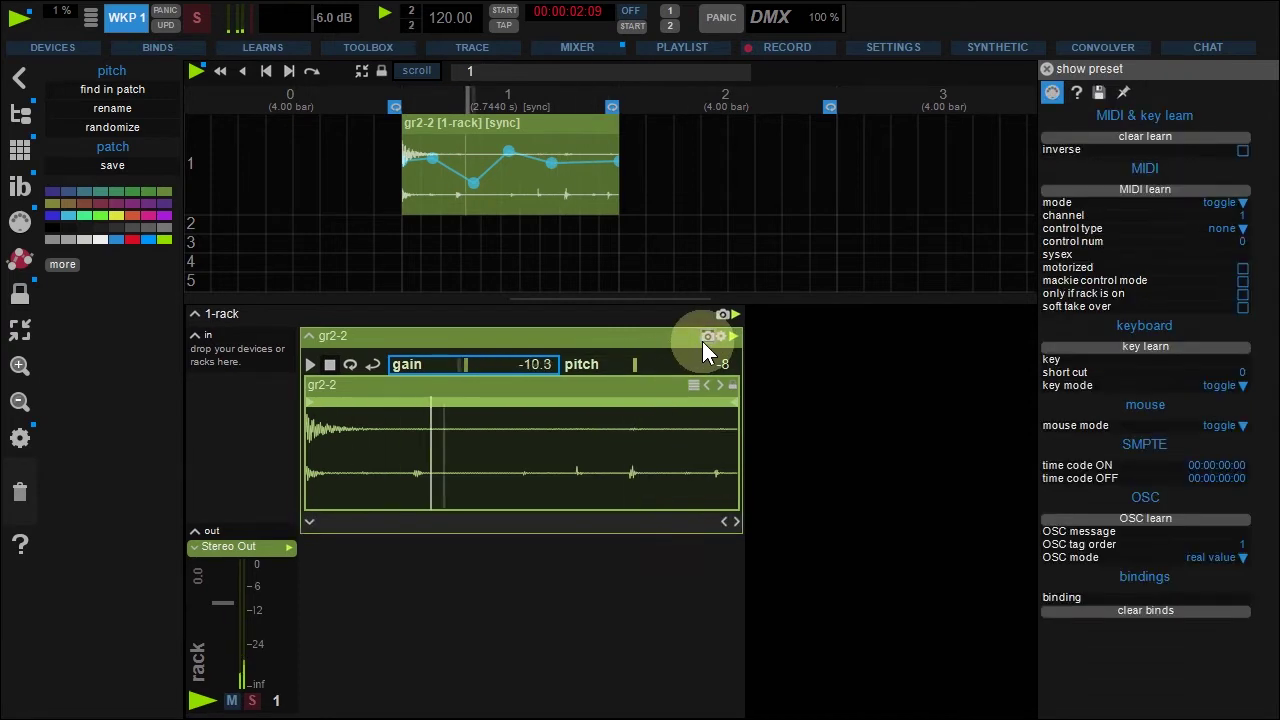
left_click(311, 520)
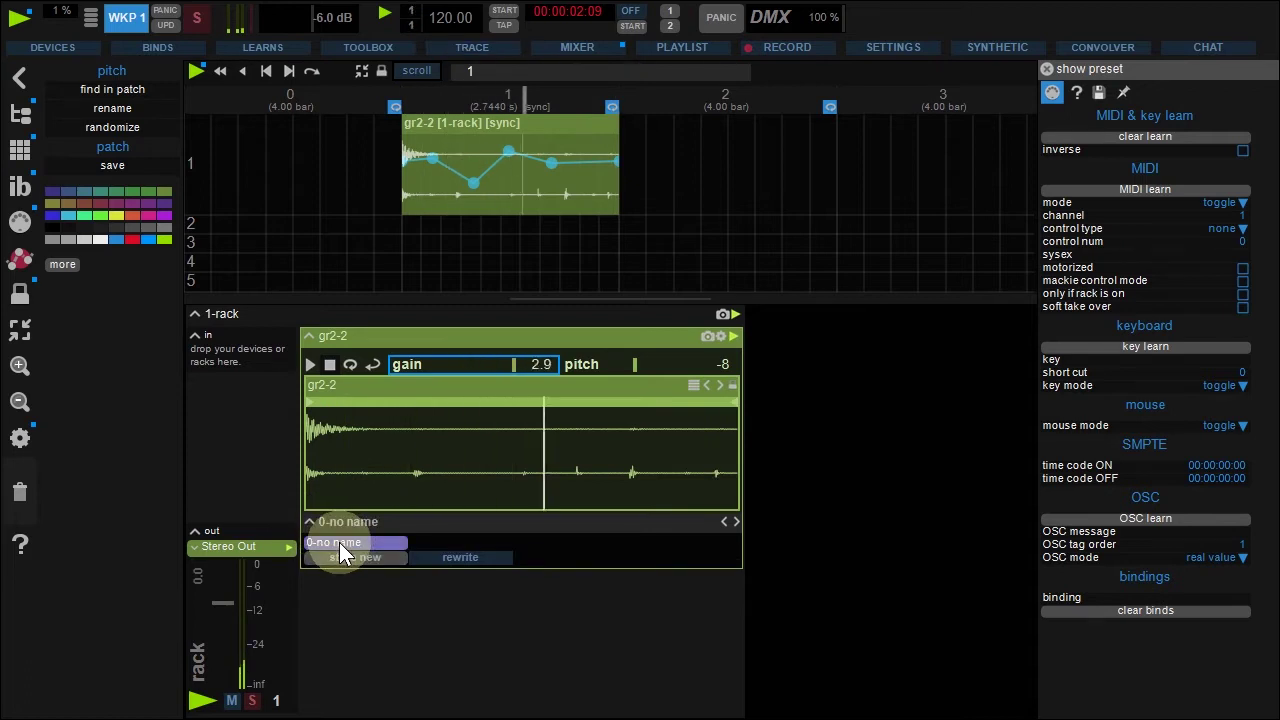
left_click(339, 542)
type("low")
key("Return")
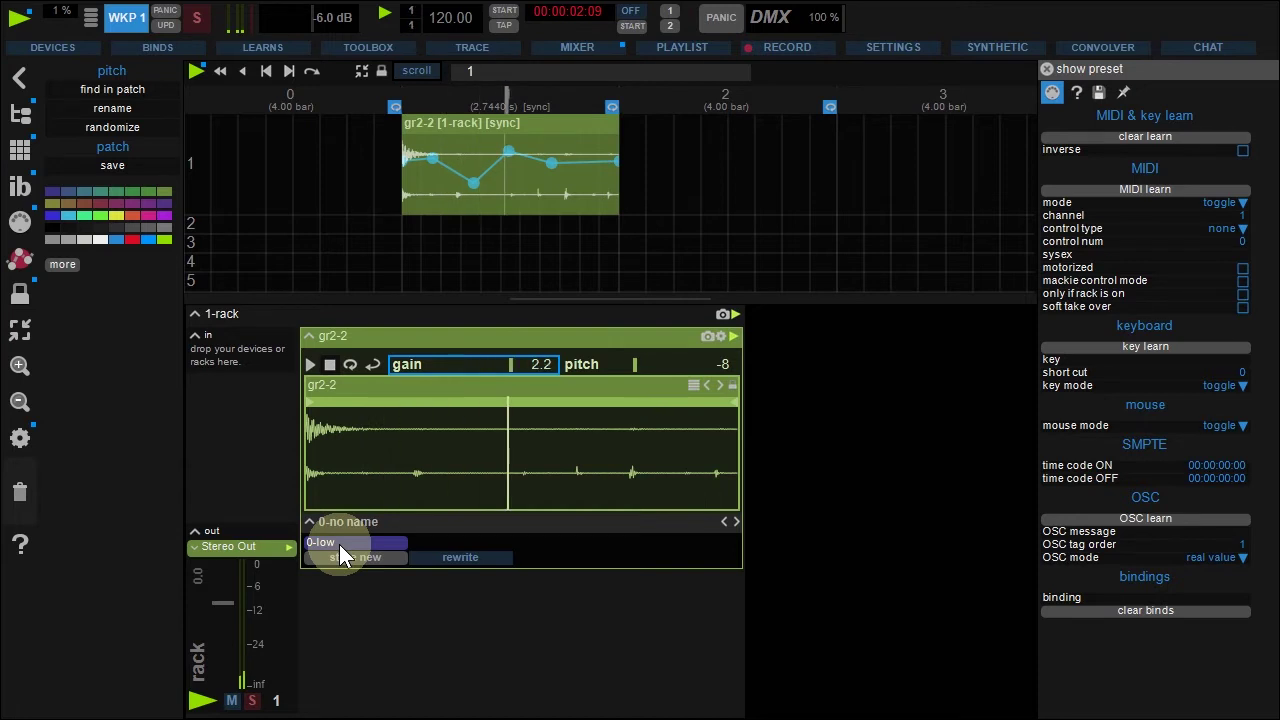
Set pitch to 12 and store it as a new preset named 'high'.
double_click(640, 361)
type("12")
key("Return")
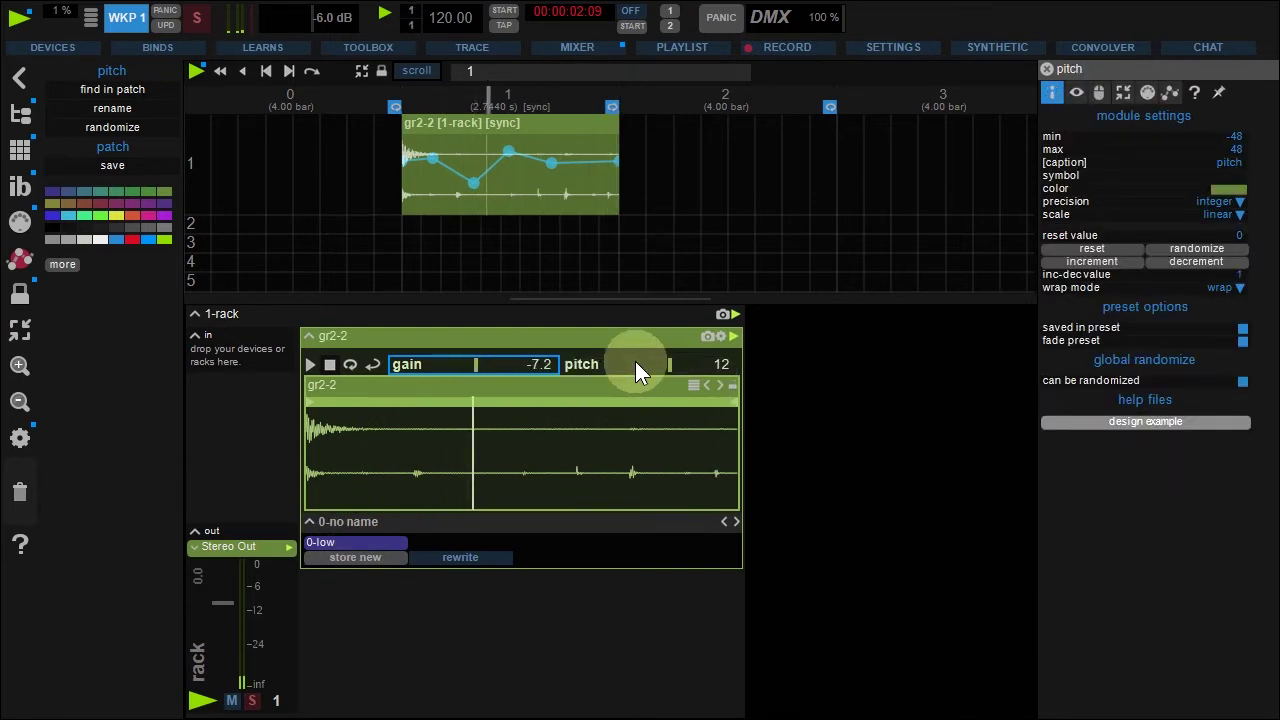
left_click(378, 558)
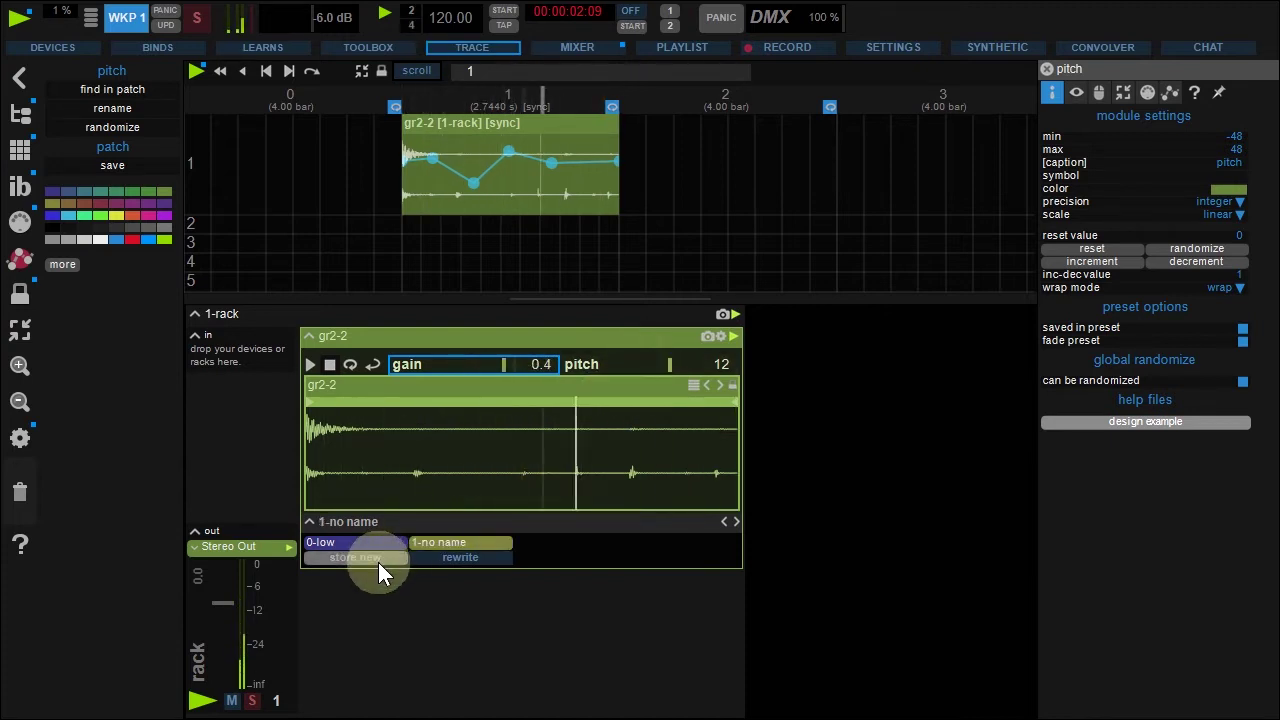
double_click(437, 546)
type("high")
key("Return")
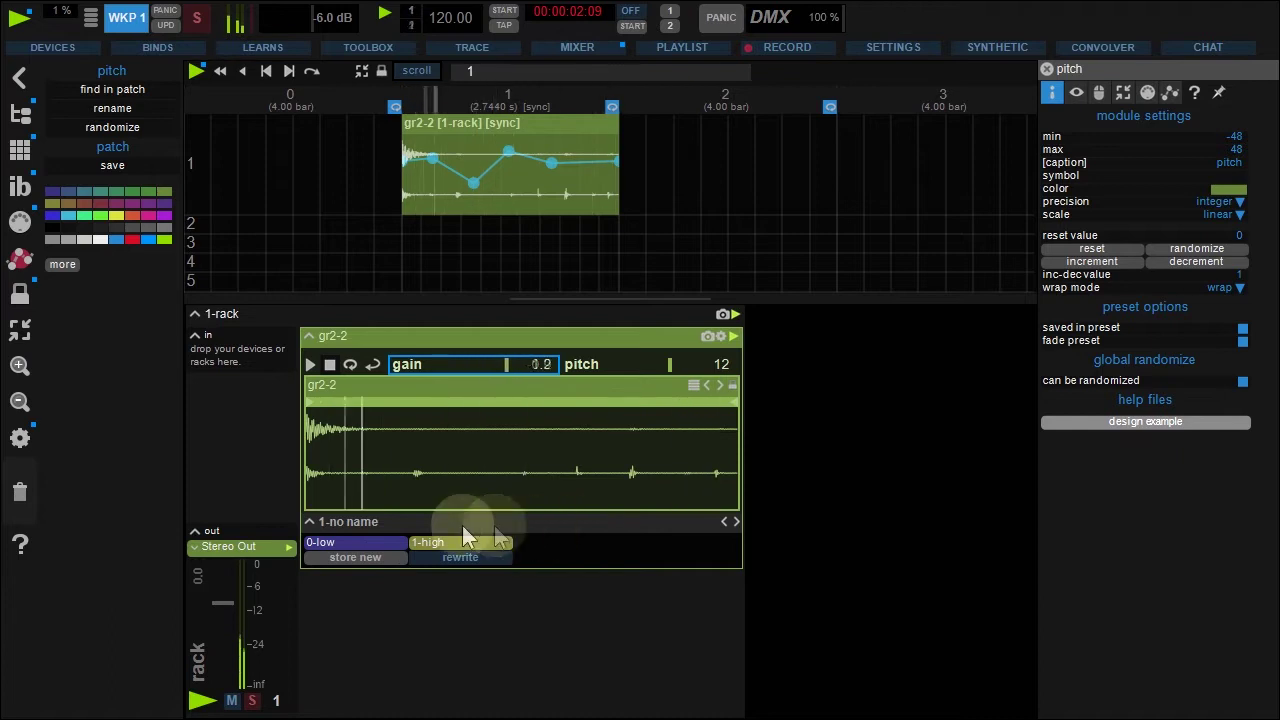
Audition the 0-low and 1-high presets, then drop both recalls side by side on grid line 2.
left_click(381, 545)
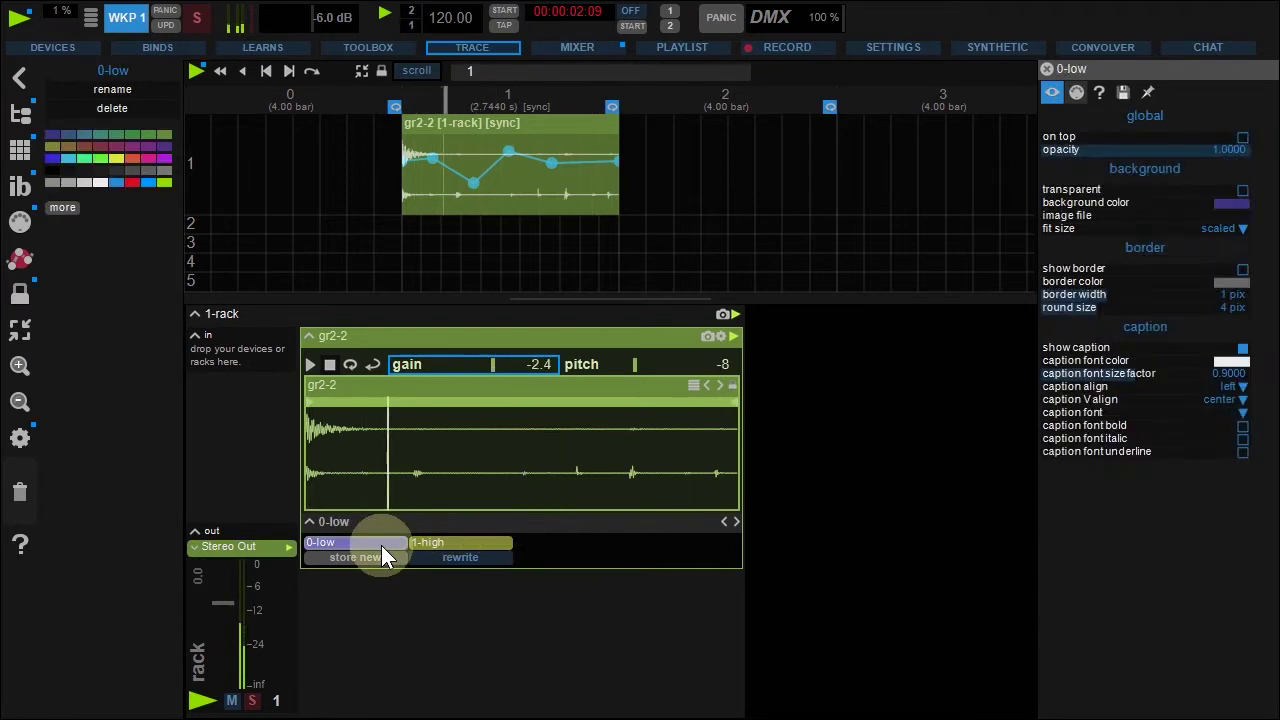
left_click(447, 545)
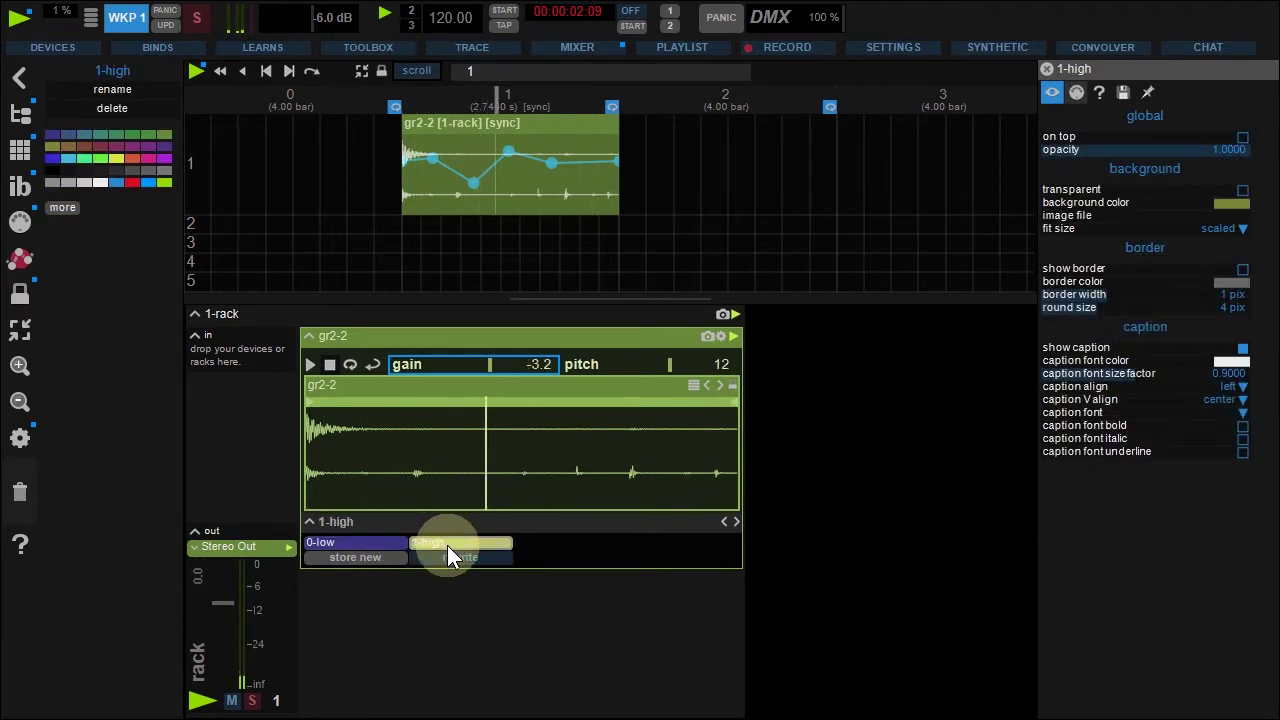
left_click(370, 542)
left_click_drag(372, 545, 497, 224)
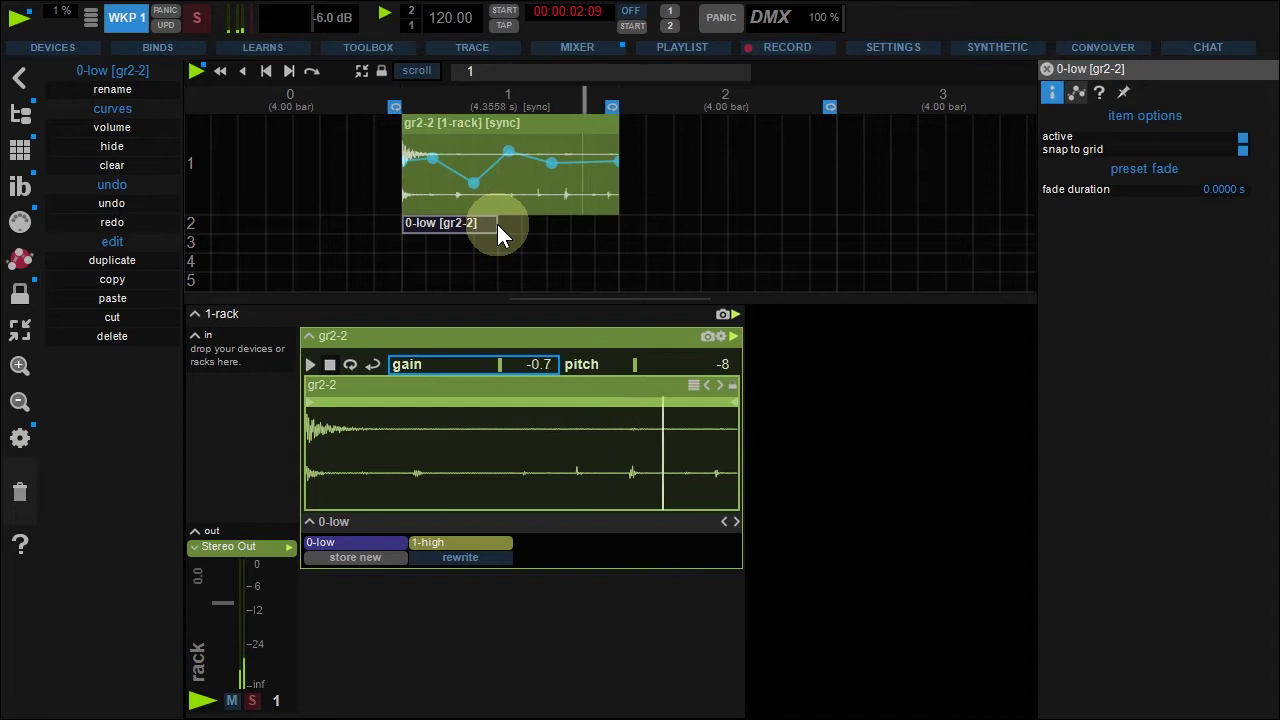
left_click_drag(465, 540, 533, 222)
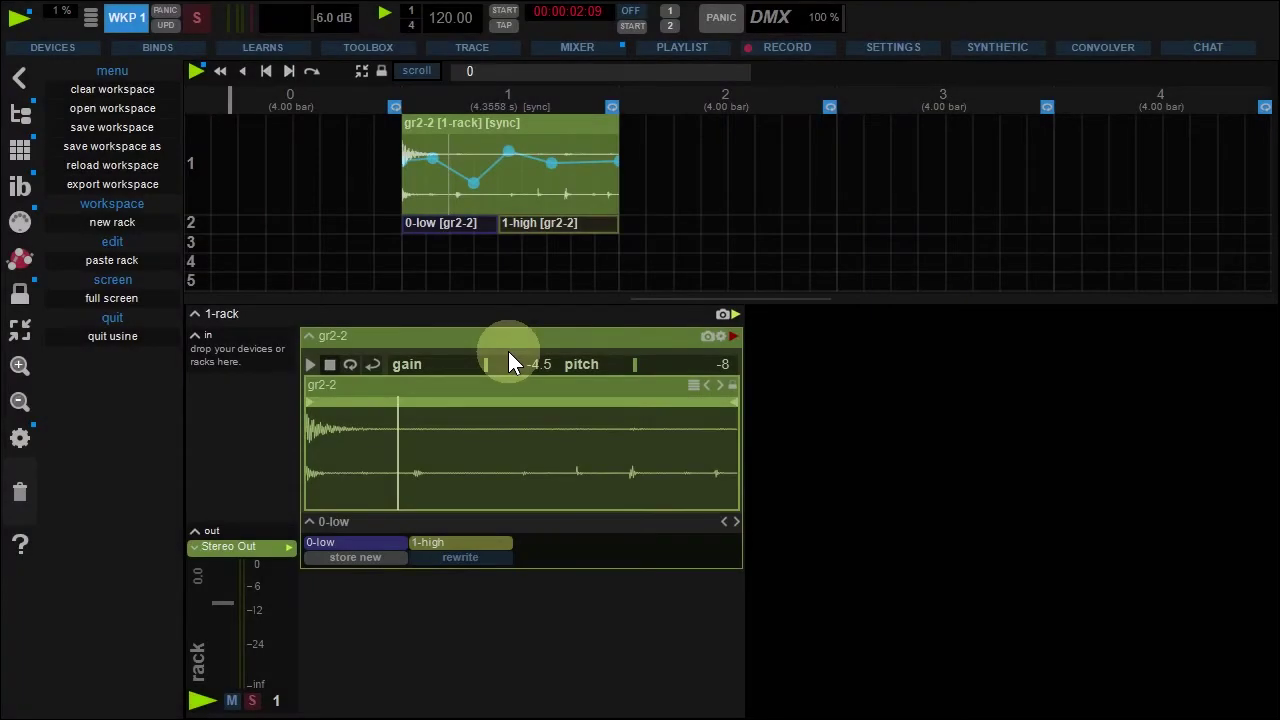
Give the 0-low preset recall a 1-second fade duration.
left_click(449, 221)
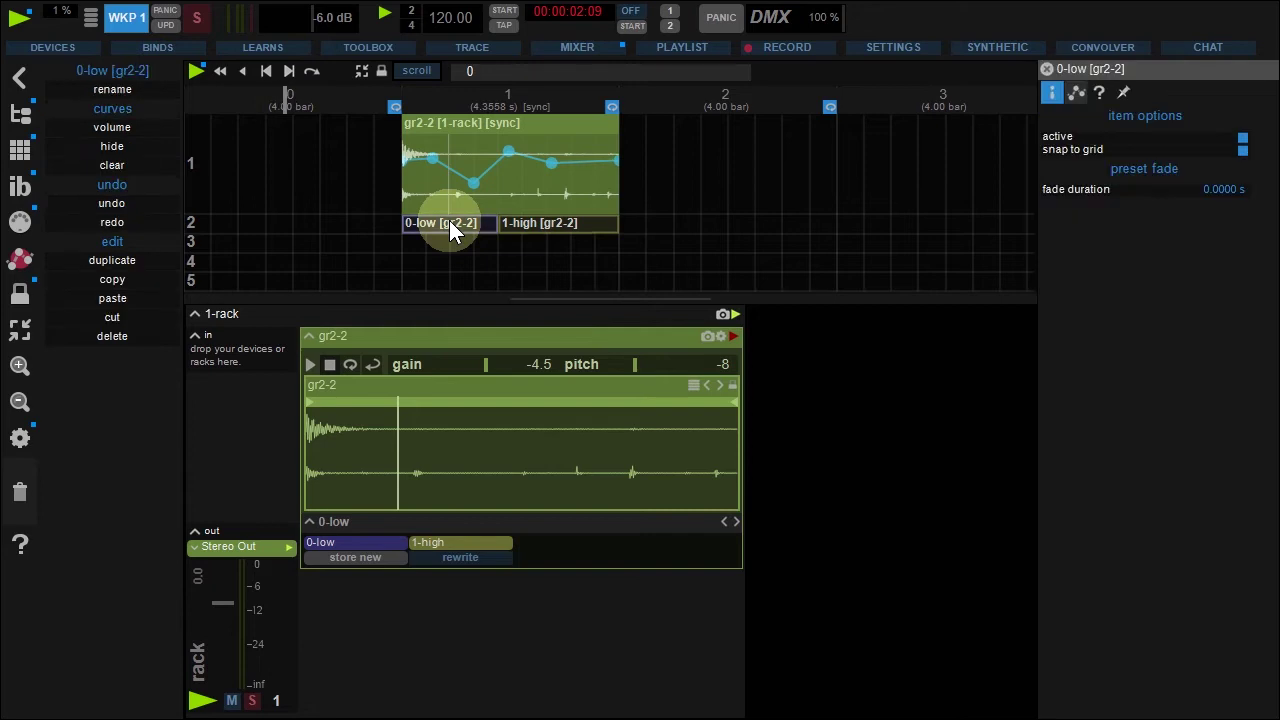
double_click(1043, 200)
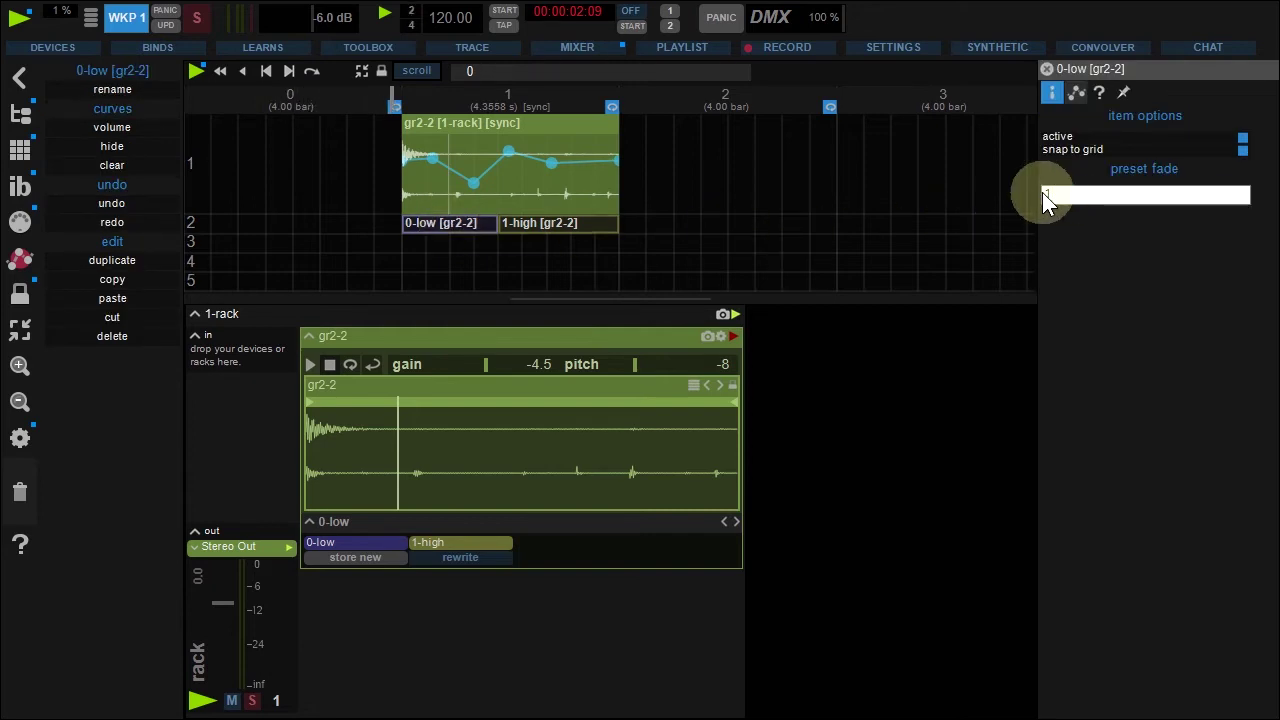
key("Return")
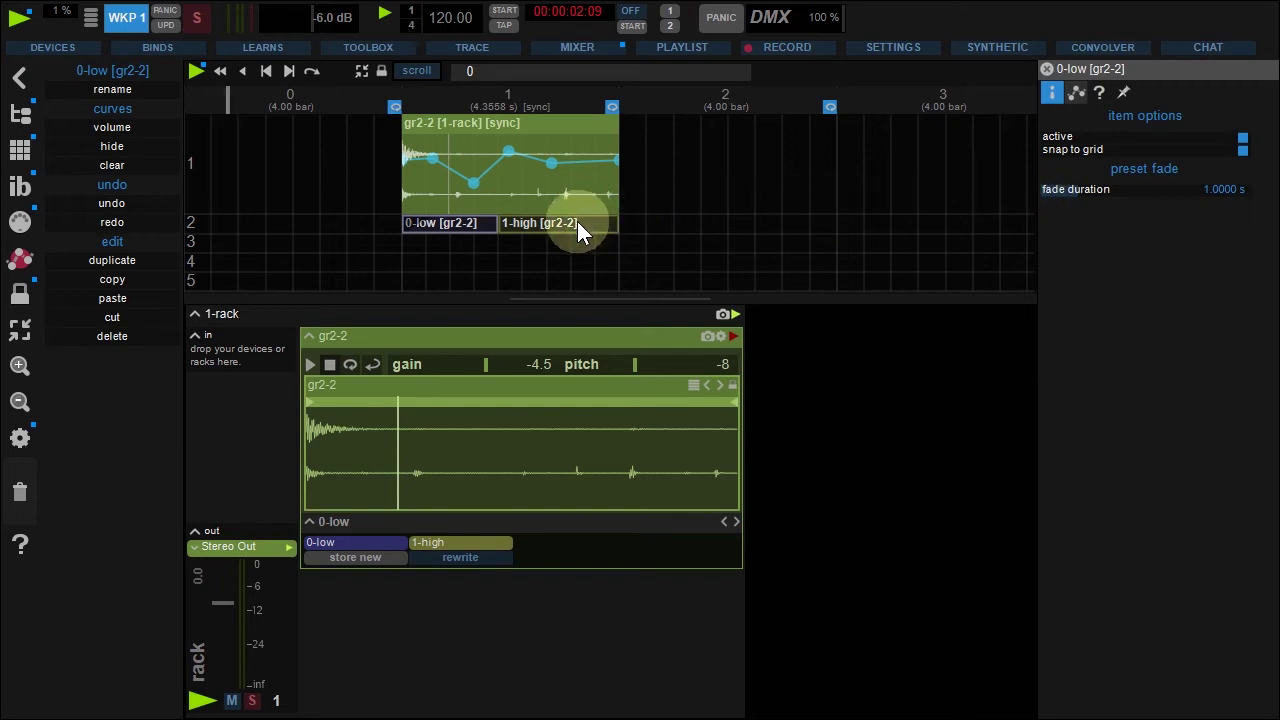
Set the 1-high clip's fade duration to 1 second and skip playback forward to section 1.
left_click(577, 221)
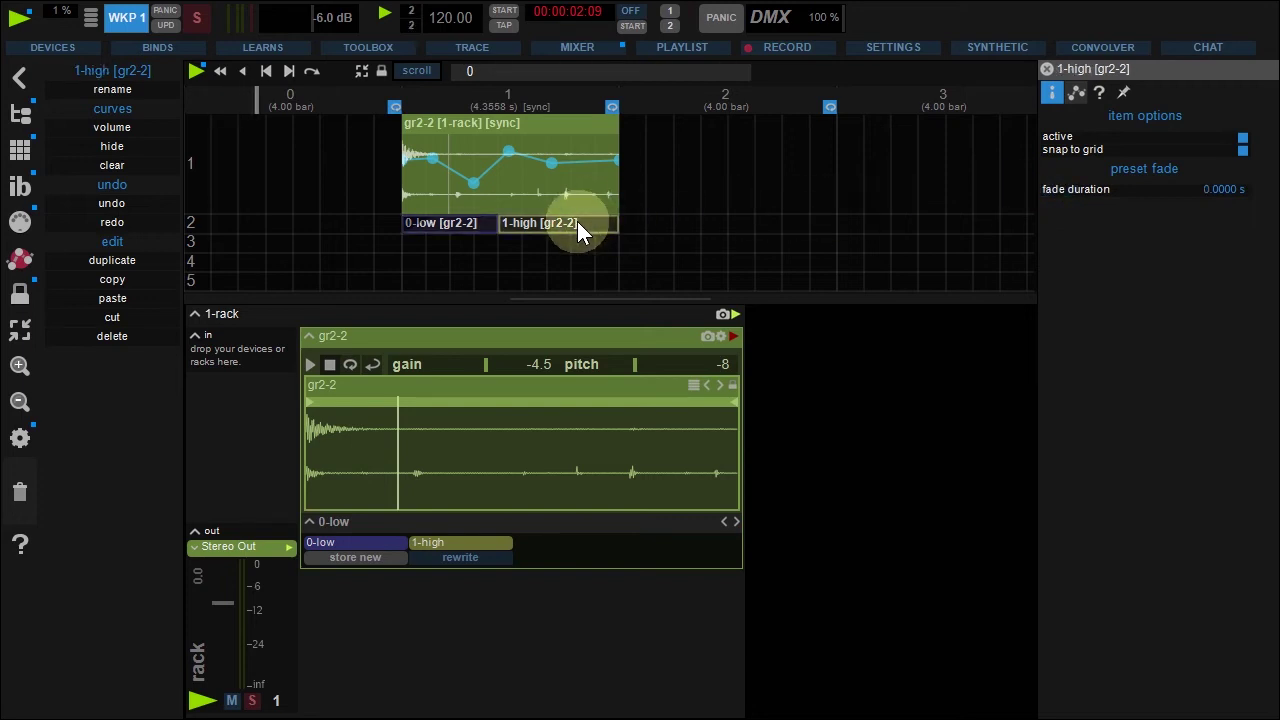
double_click(1042, 188)
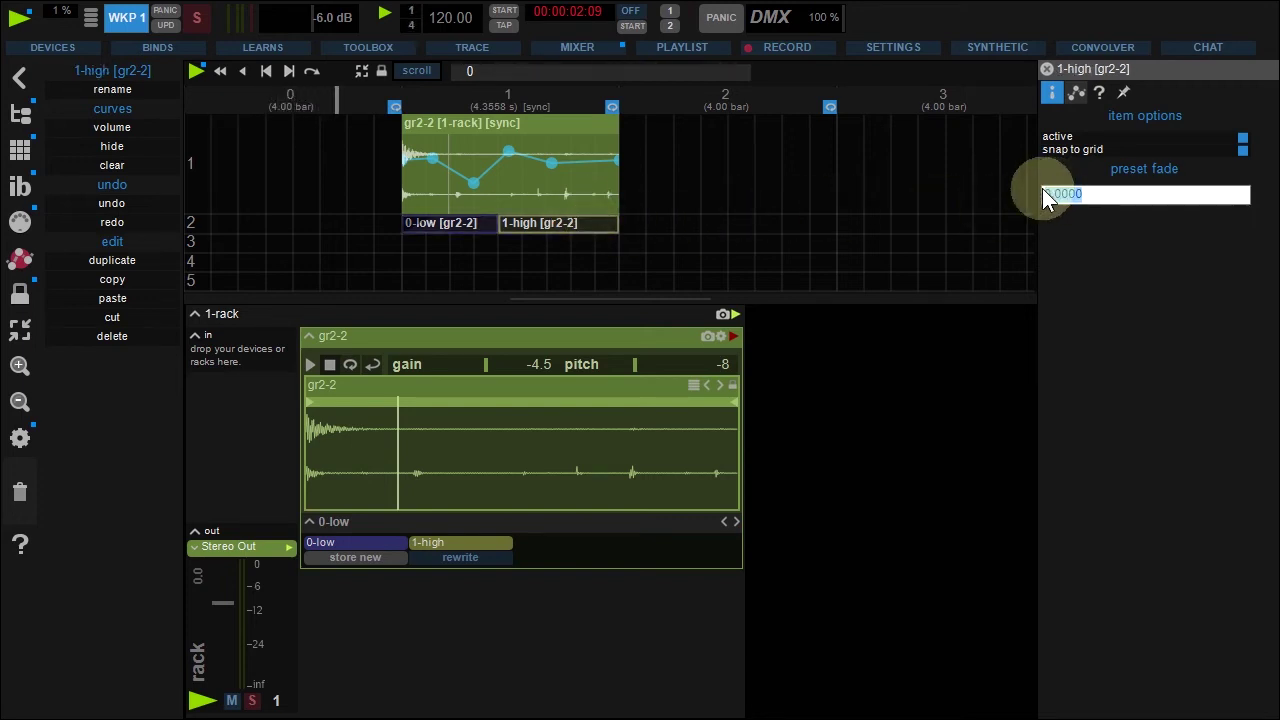
type("1")
key("Return")
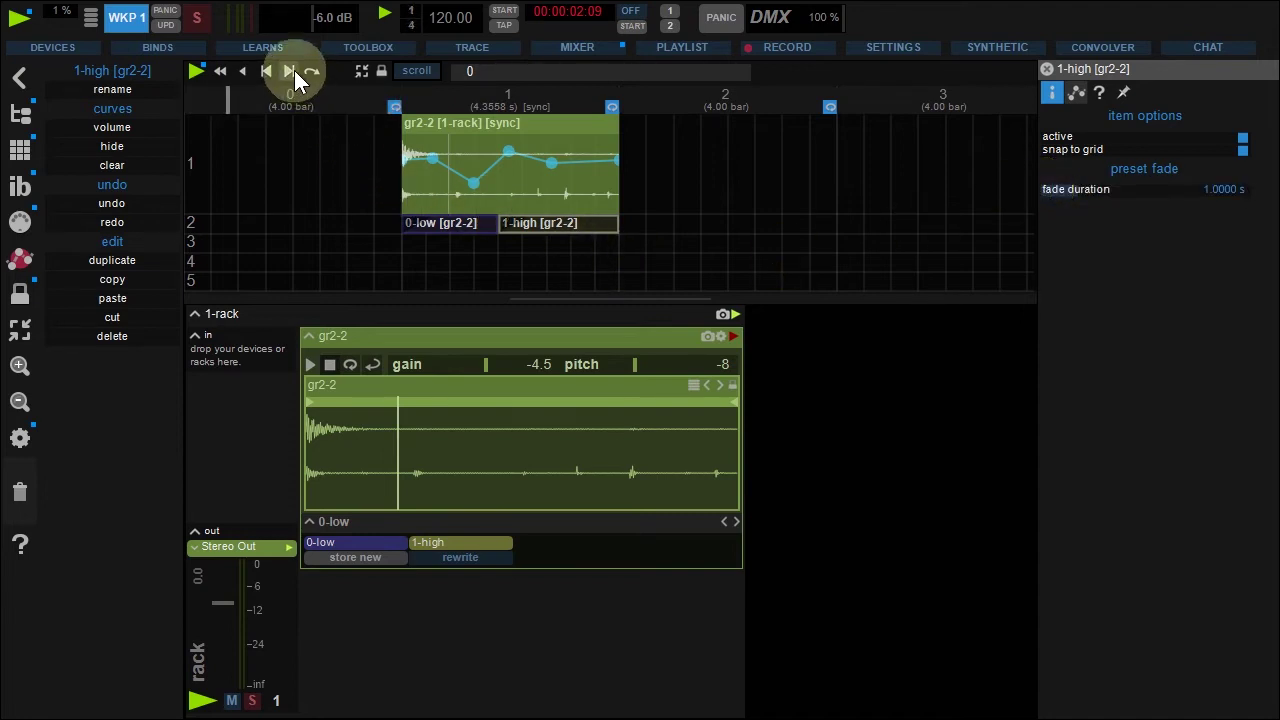
left_click(290, 70)
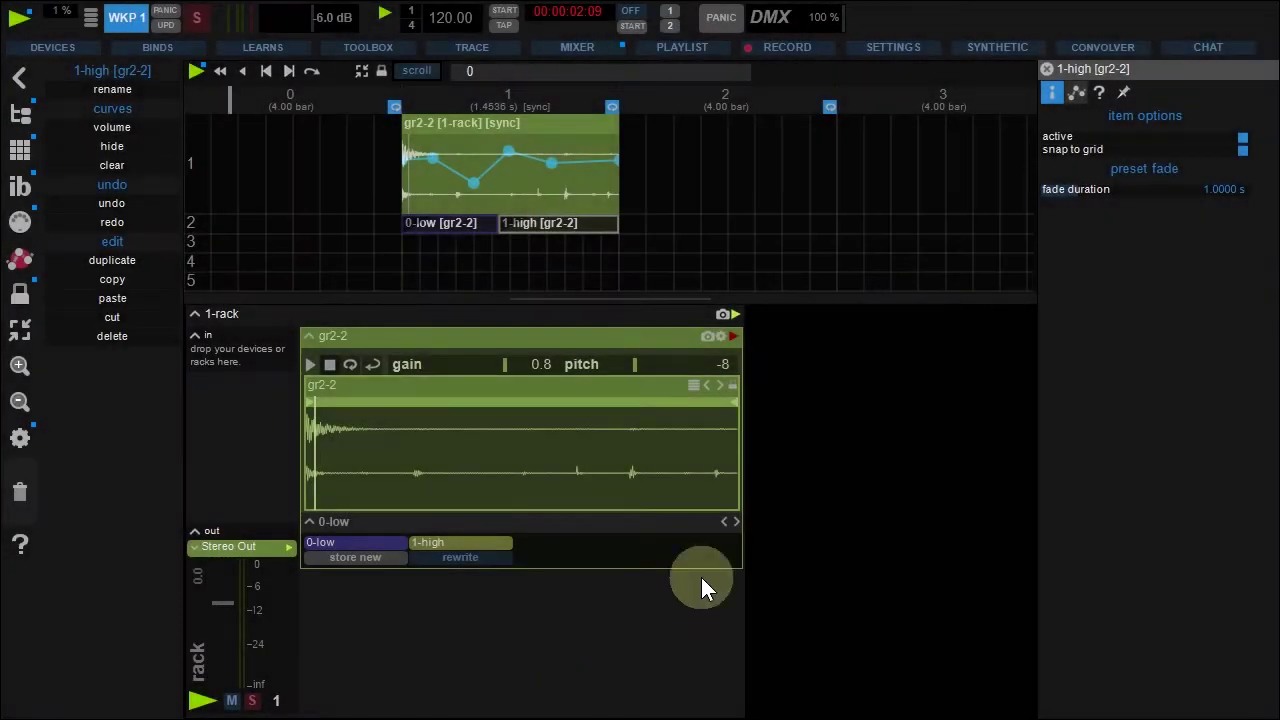
Clear the whole workspace from the menu, confirming with Oui.
left_click(881, 491)
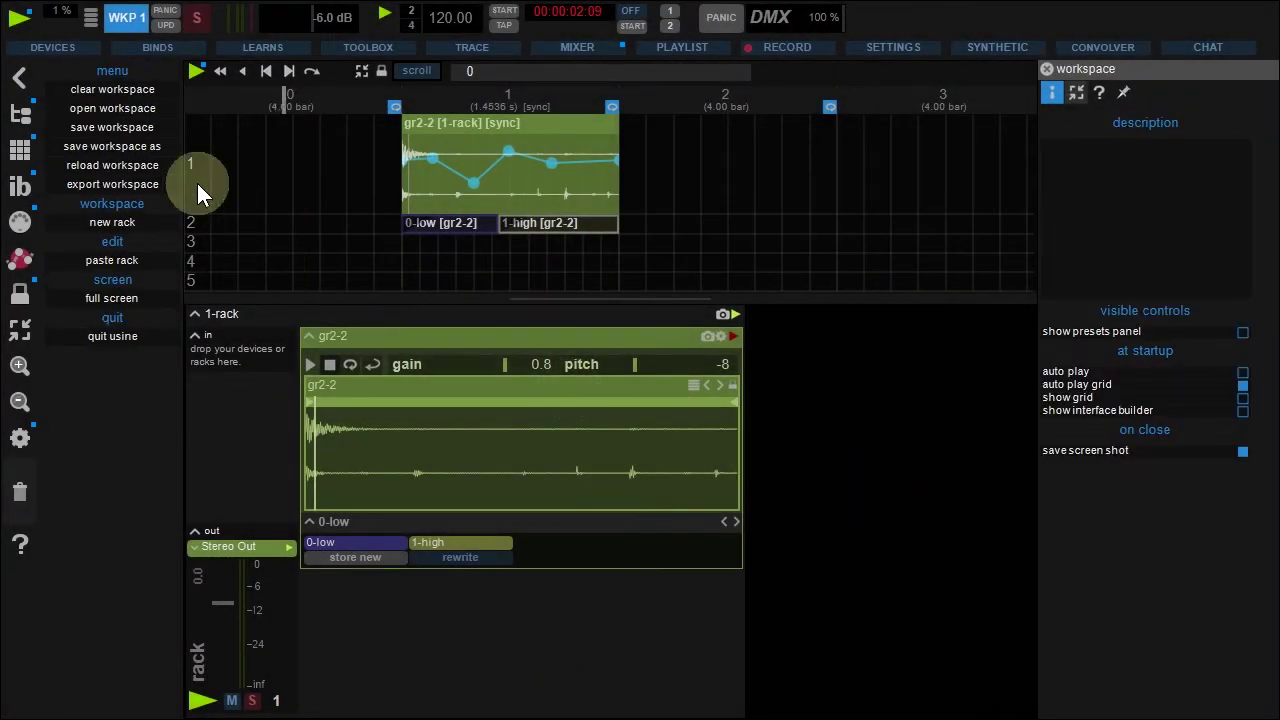
left_click(111, 89)
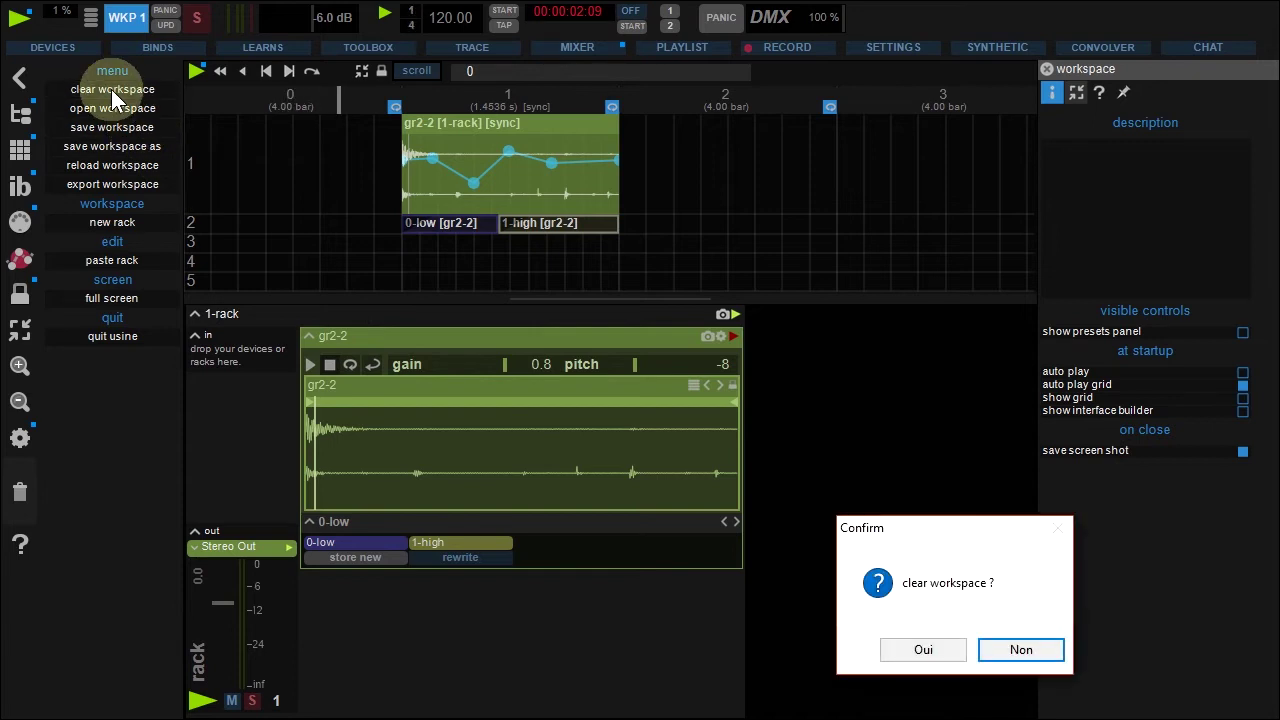
left_click(918, 642)
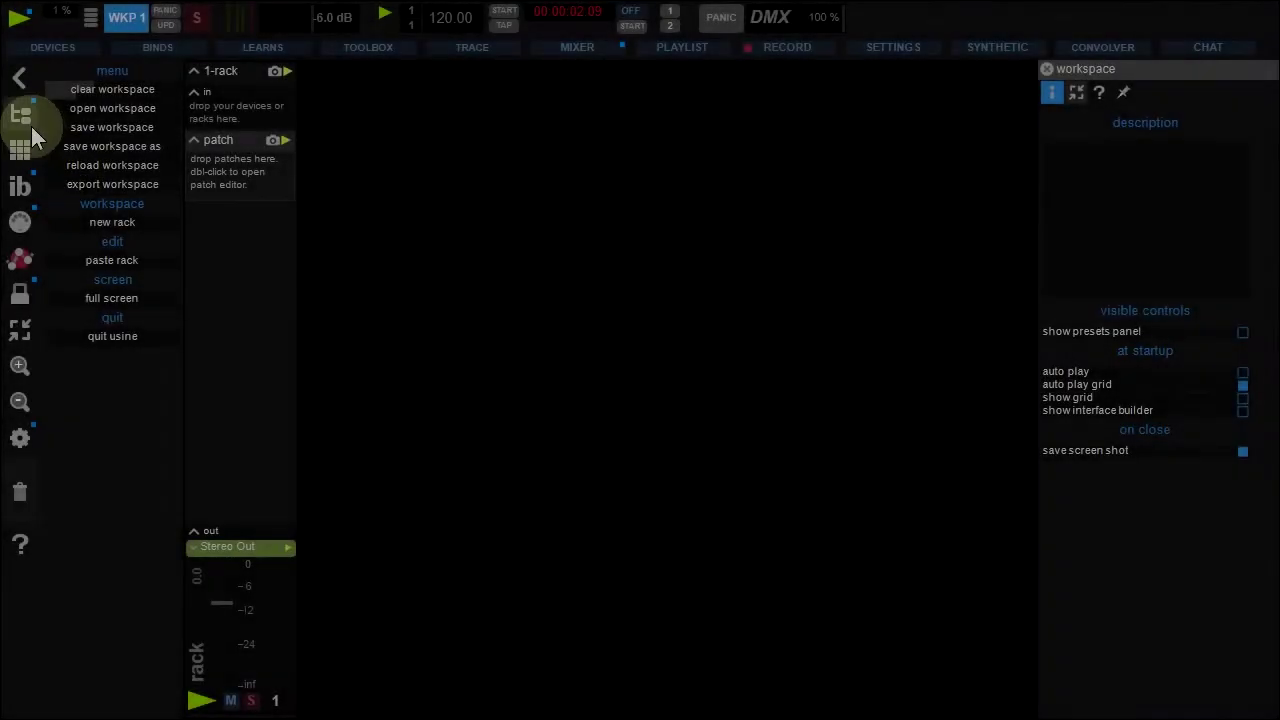
Add the Groove_05 MIDI file from Drum Grooves to the rack.
left_click(22, 116)
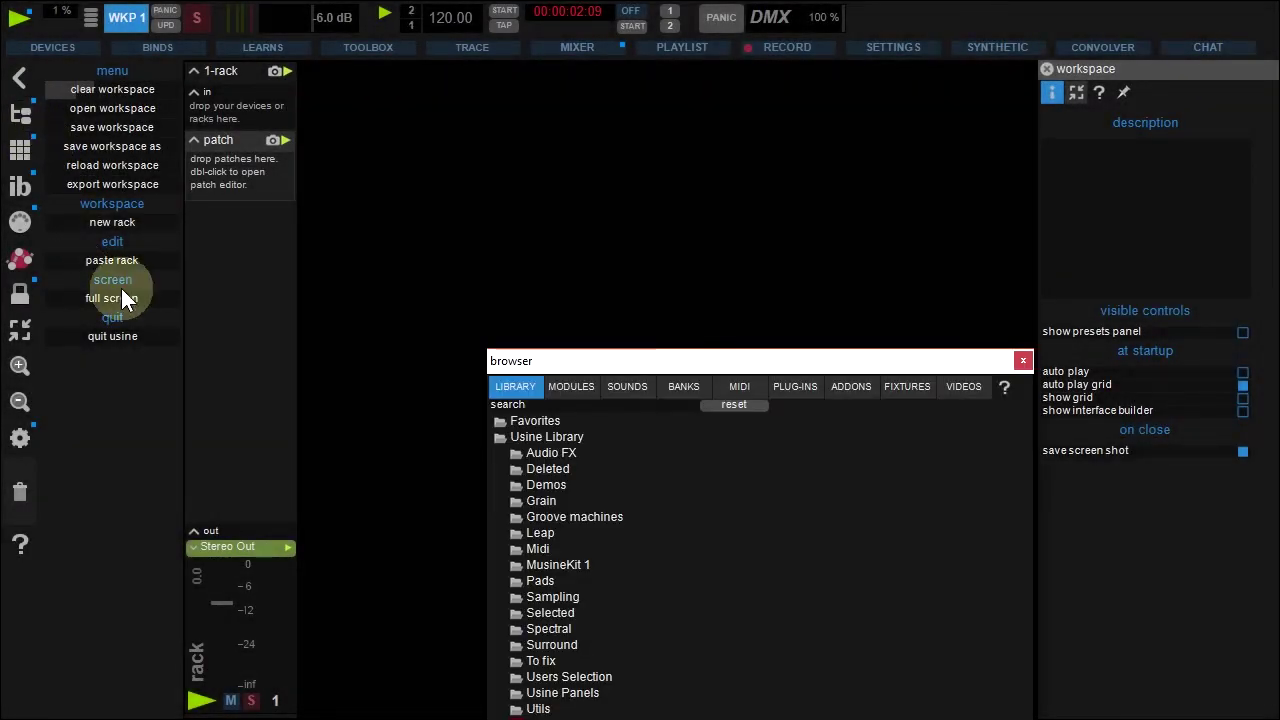
left_click(738, 388)
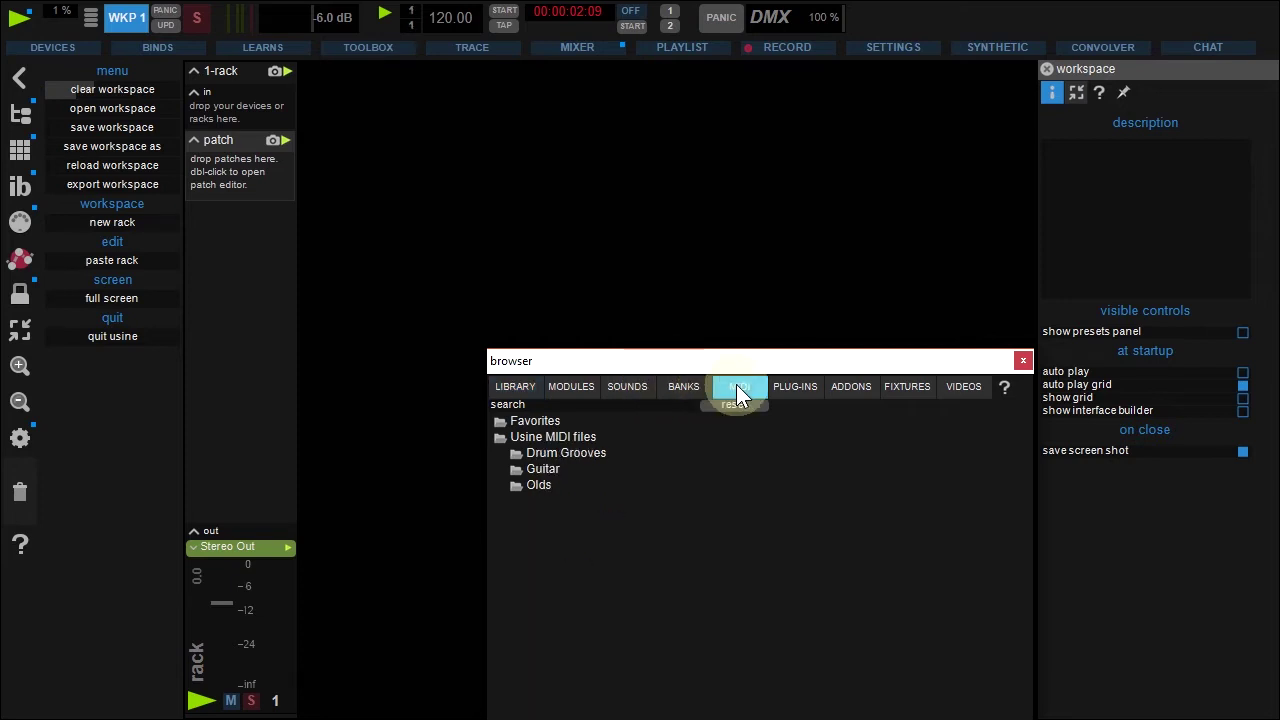
left_click(586, 456)
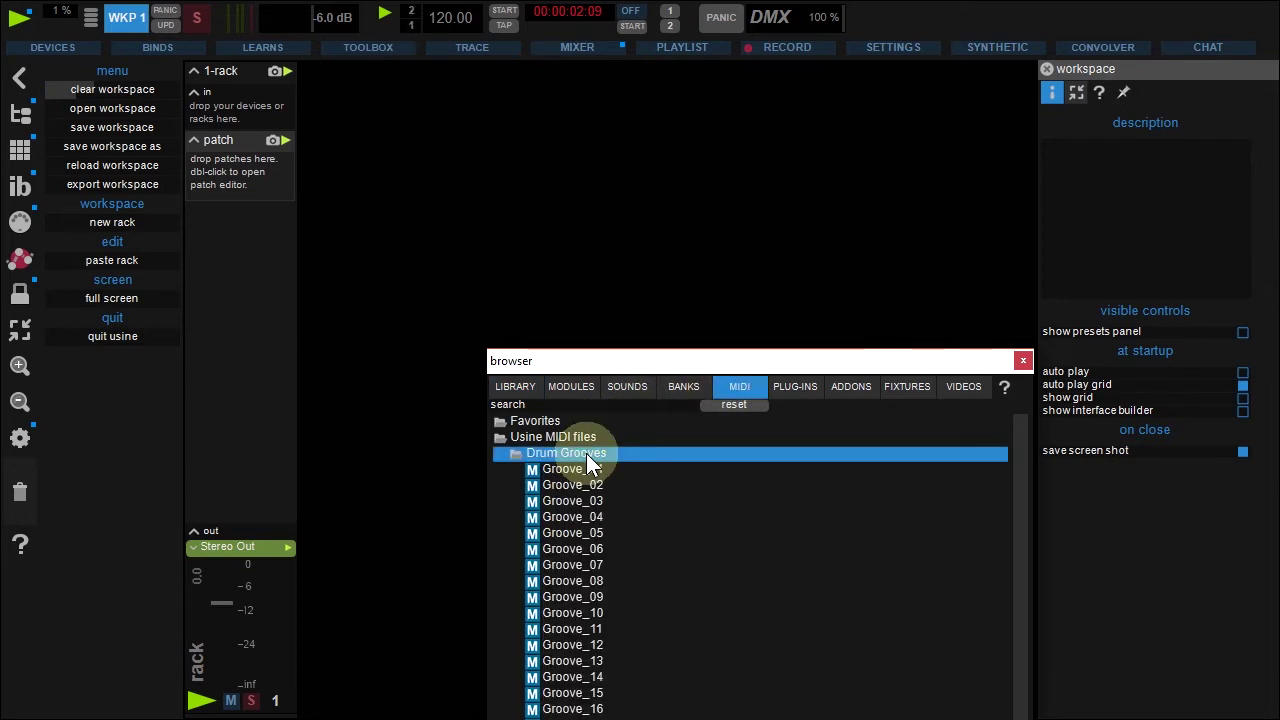
left_click_drag(571, 530, 229, 174)
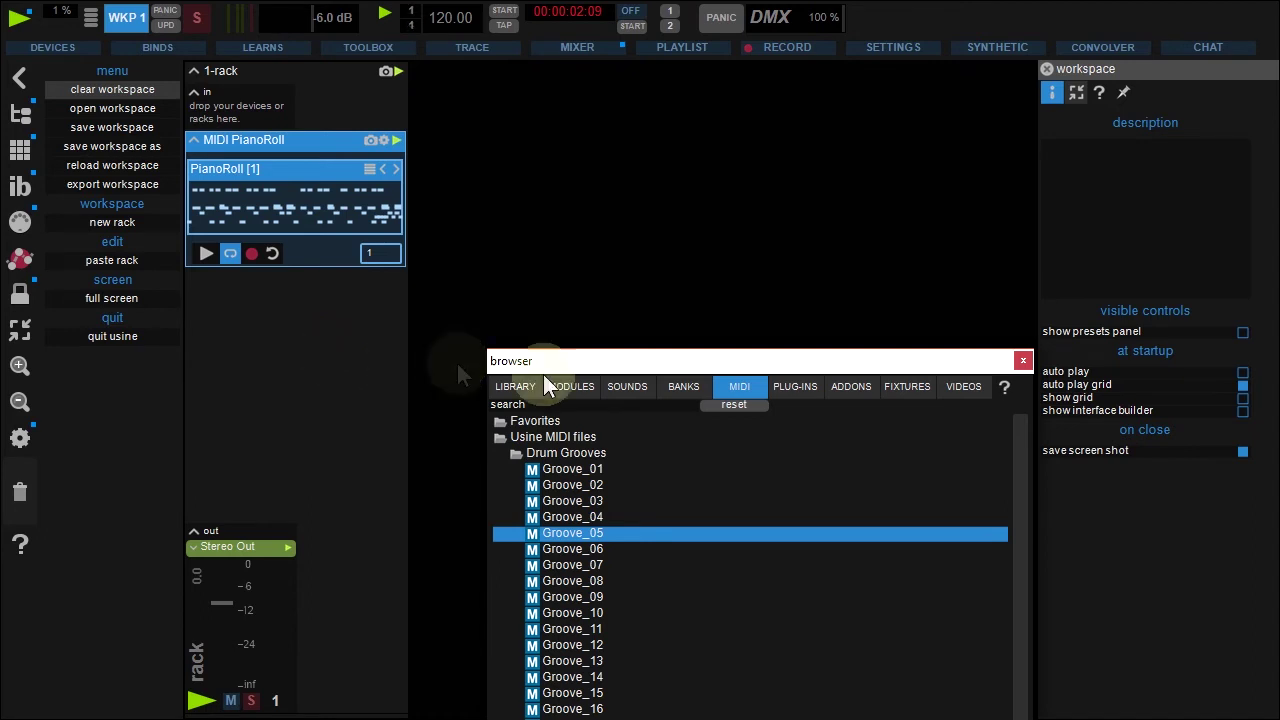
Add the Aonghus drum kit bank to the rack, close the browser and show the grid.
left_click(682, 386)
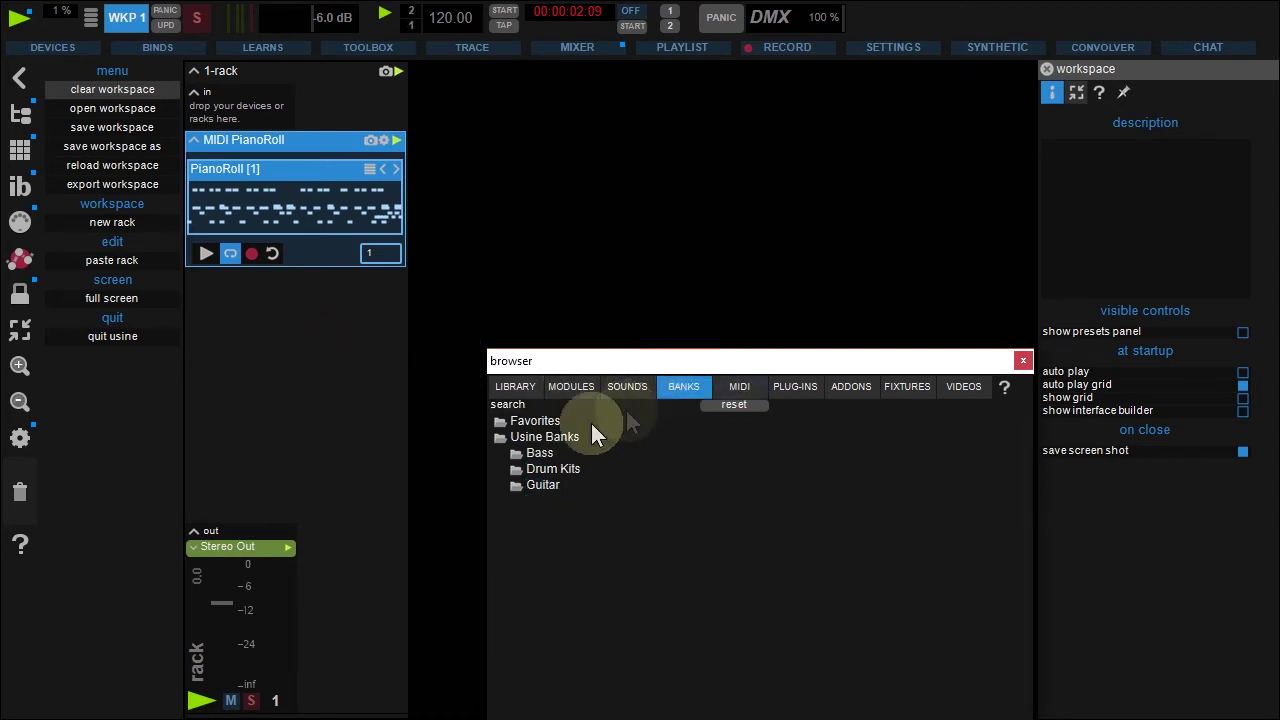
left_click(561, 468)
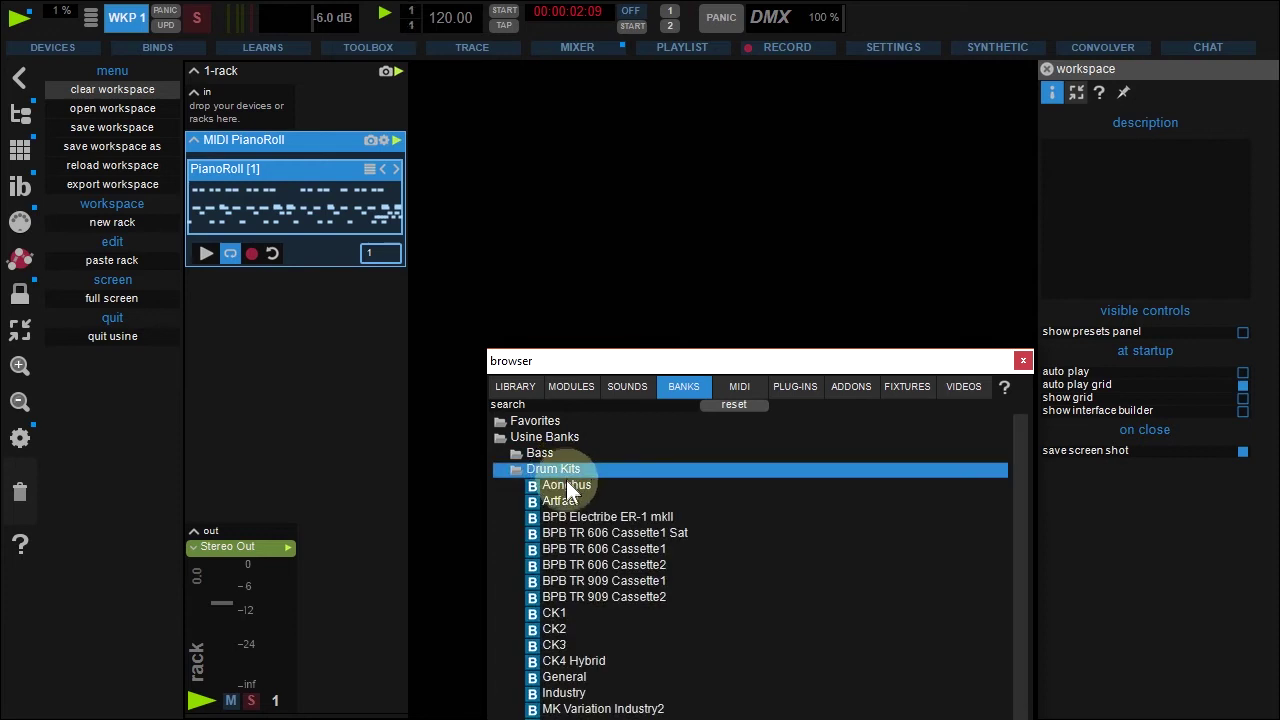
left_click_drag(569, 484, 281, 341)
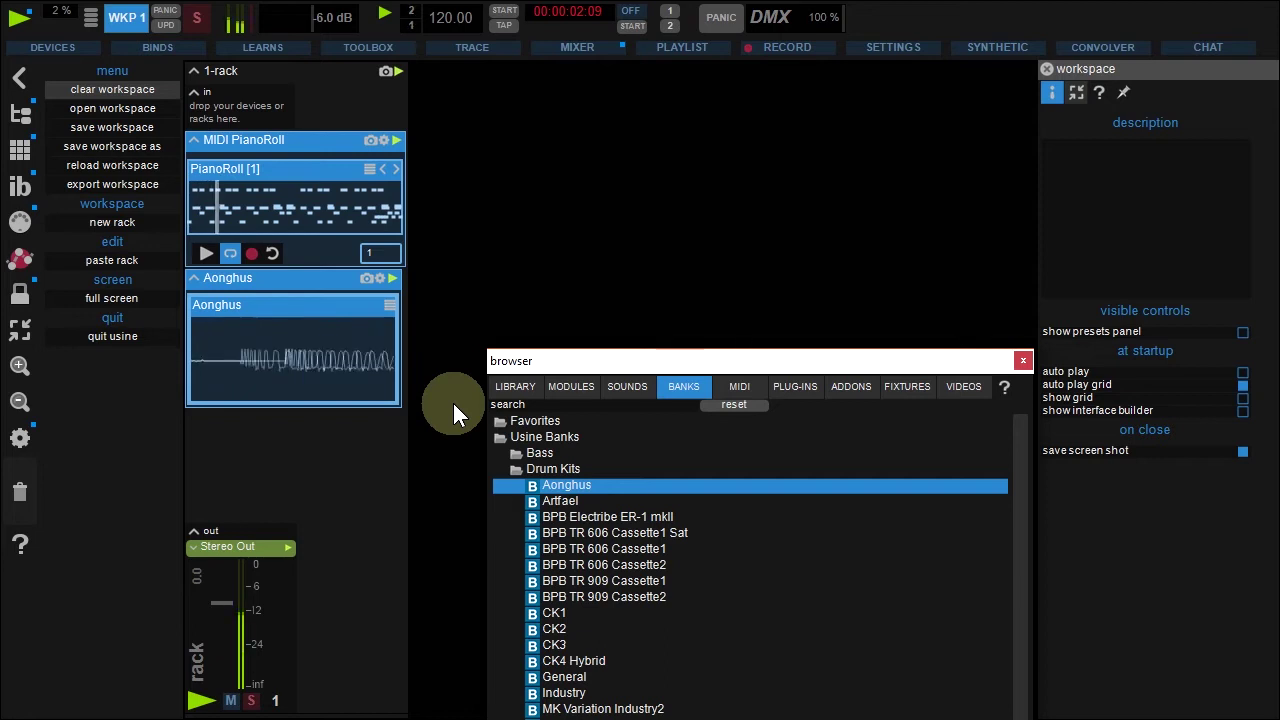
left_click(1022, 361)
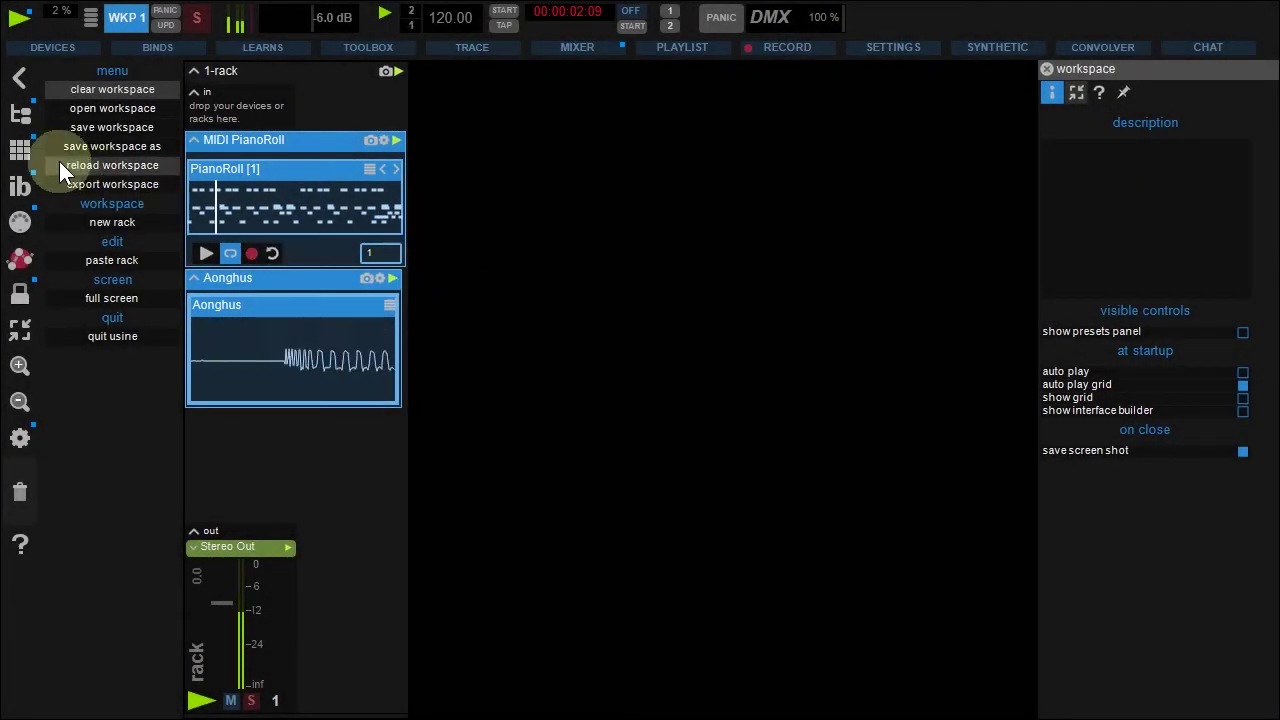
left_click(21, 152)
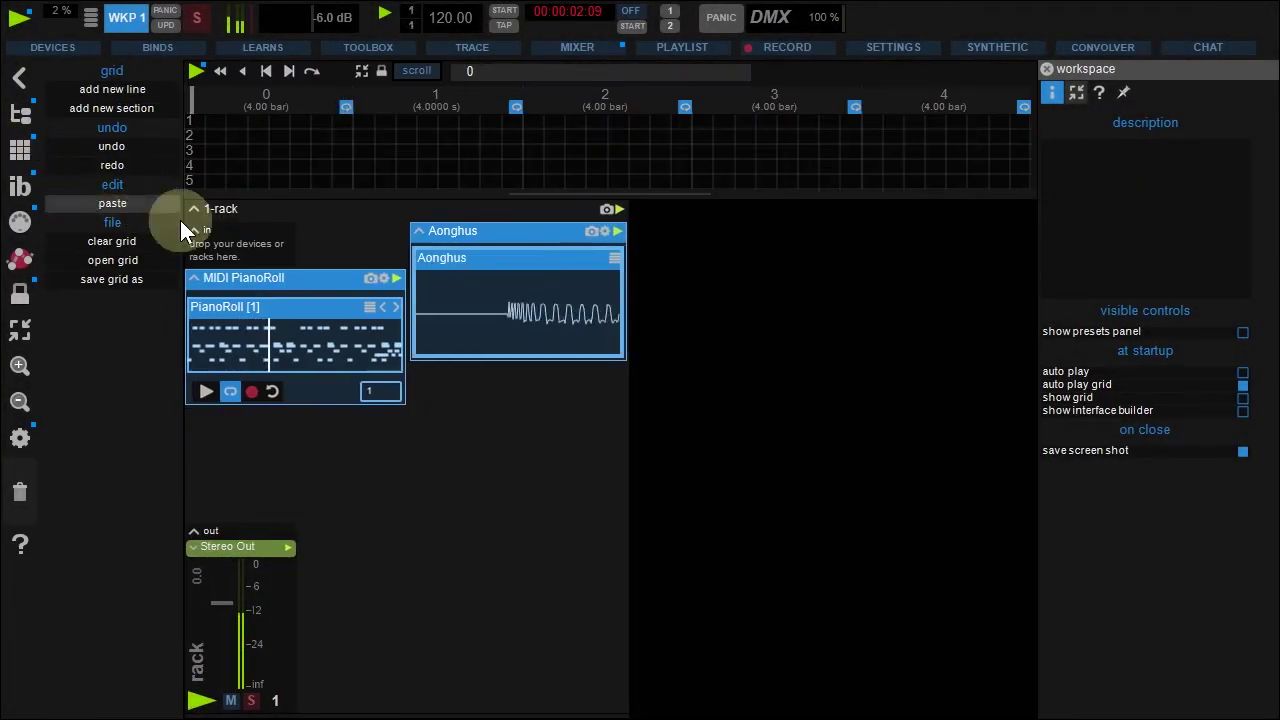
Place the MIDI PianoRoll on grid row 1 with sync to pianoroll and section sync enabled.
left_click(259, 280)
left_click_drag(259, 280, 414, 242)
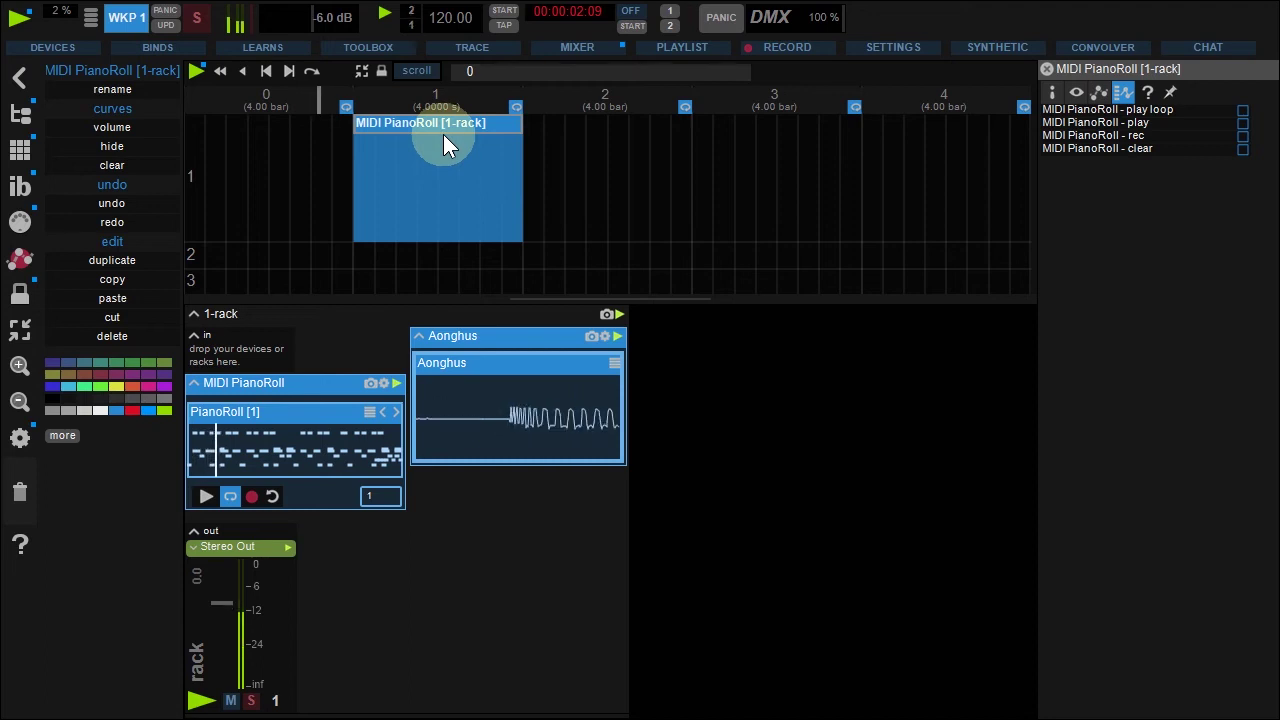
left_click(1050, 89)
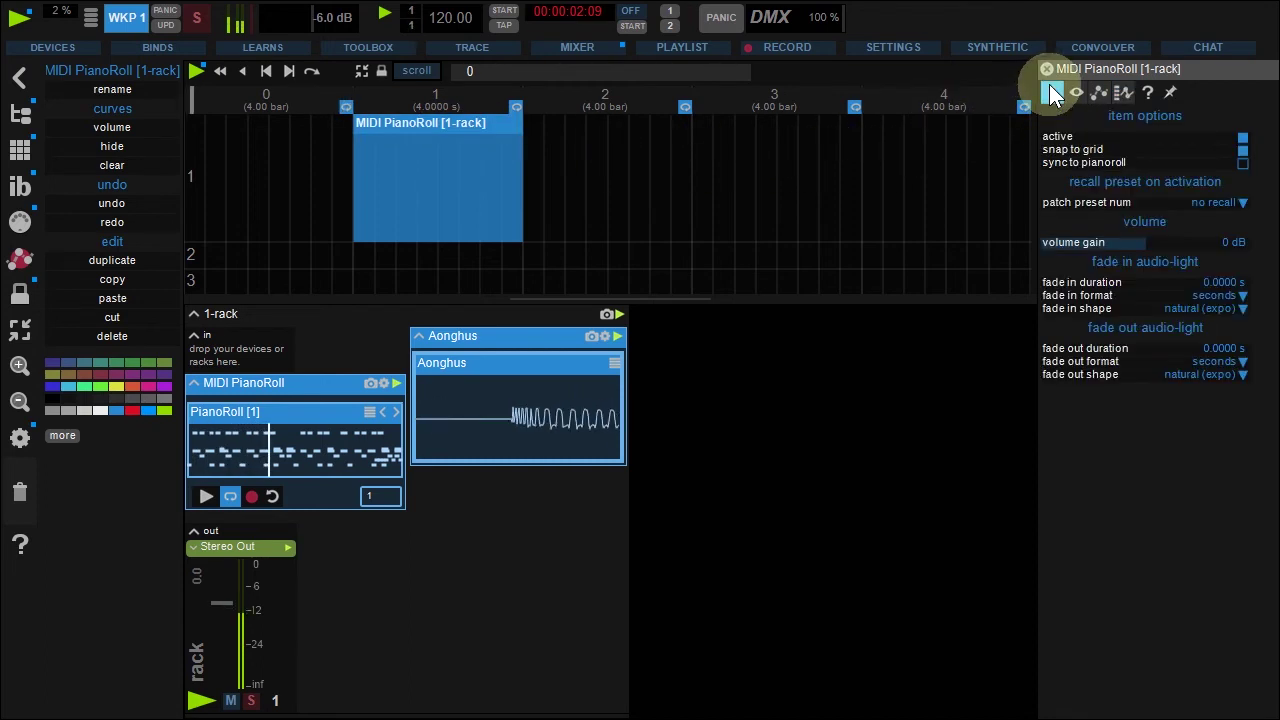
left_click(1242, 162)
left_click(1244, 176)
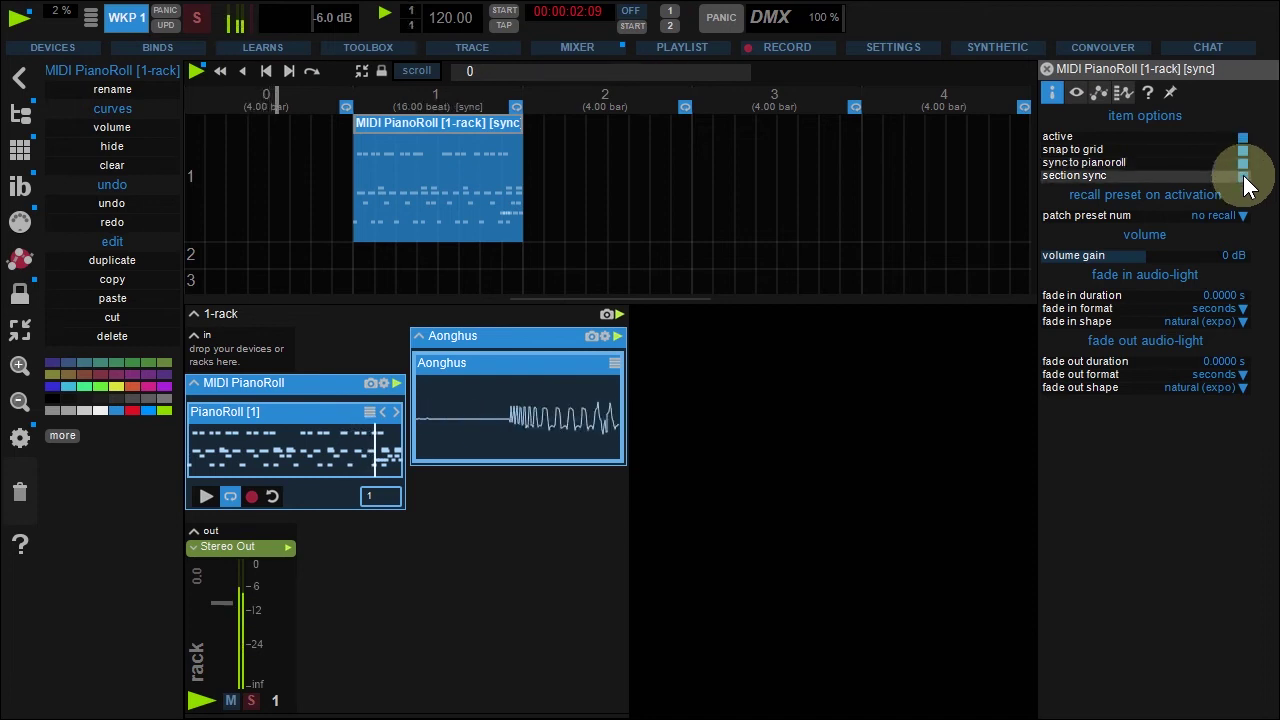
Add a second PianoRoll clip right after the first on line 1.
left_click(380, 101)
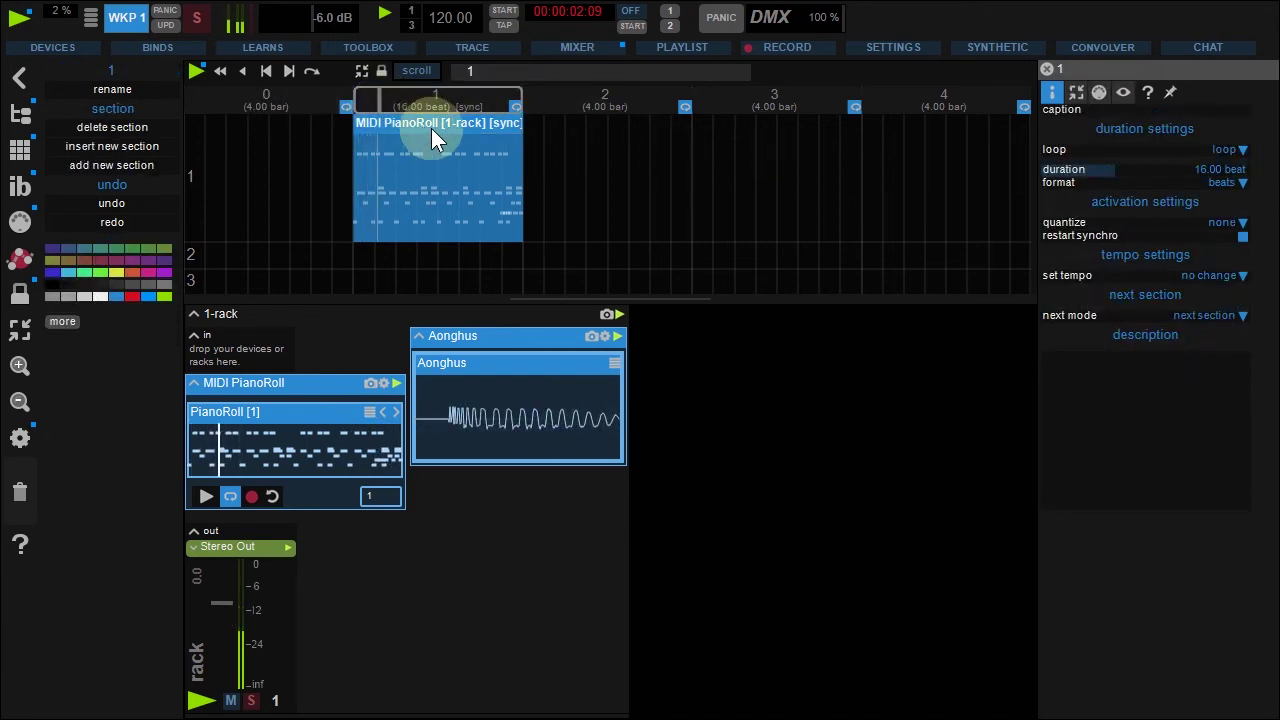
left_click(431, 128)
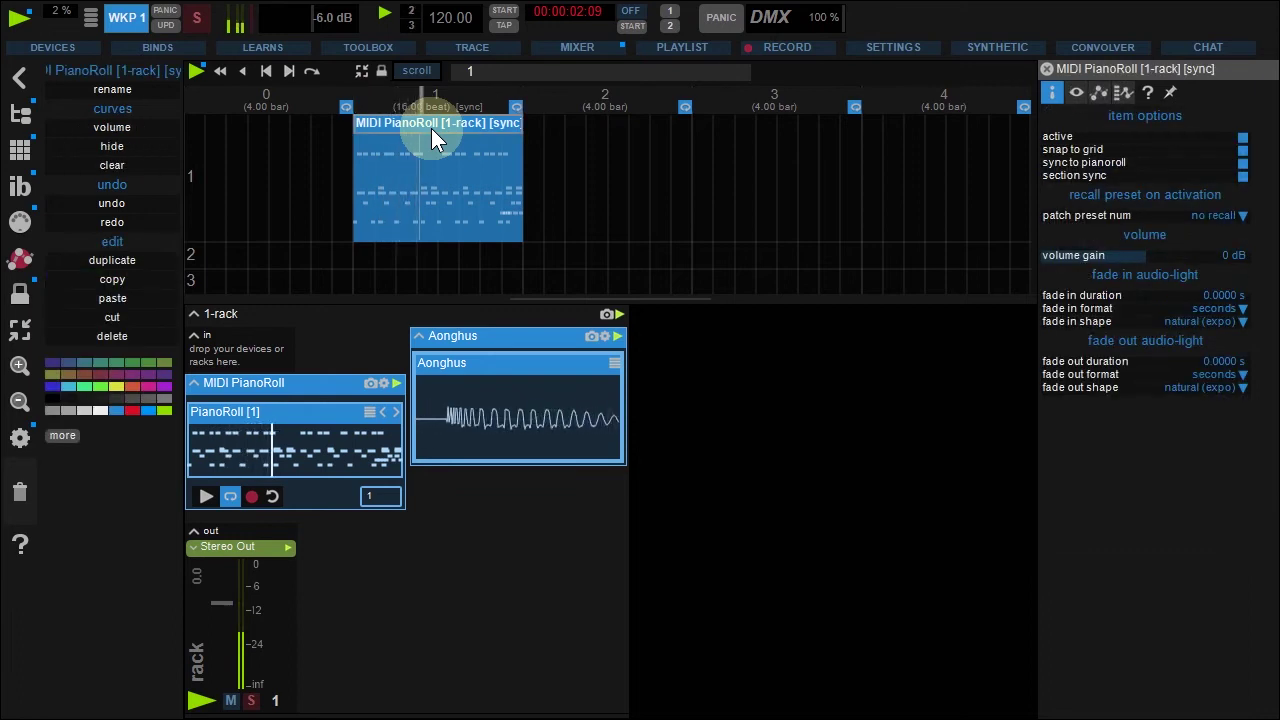
left_click(112, 298)
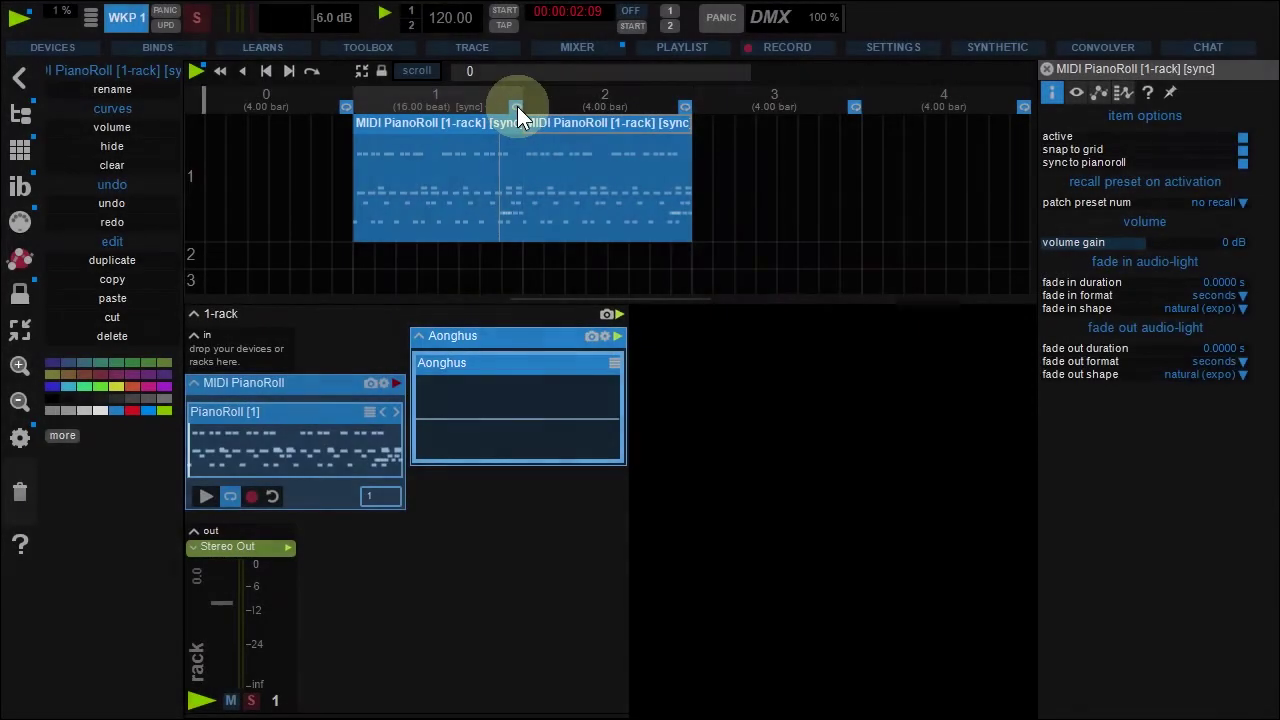
Set section 2 to repeat once then continue to the next section, and play it.
left_click(516, 106)
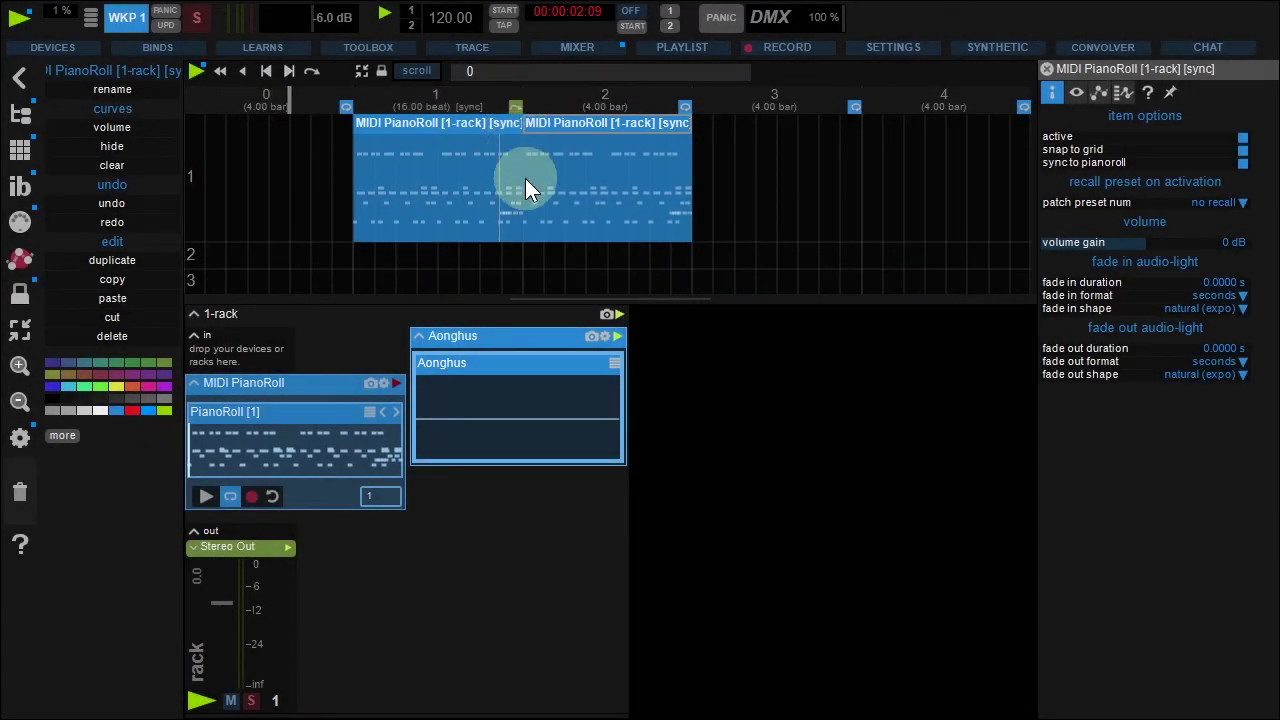
left_click(588, 98)
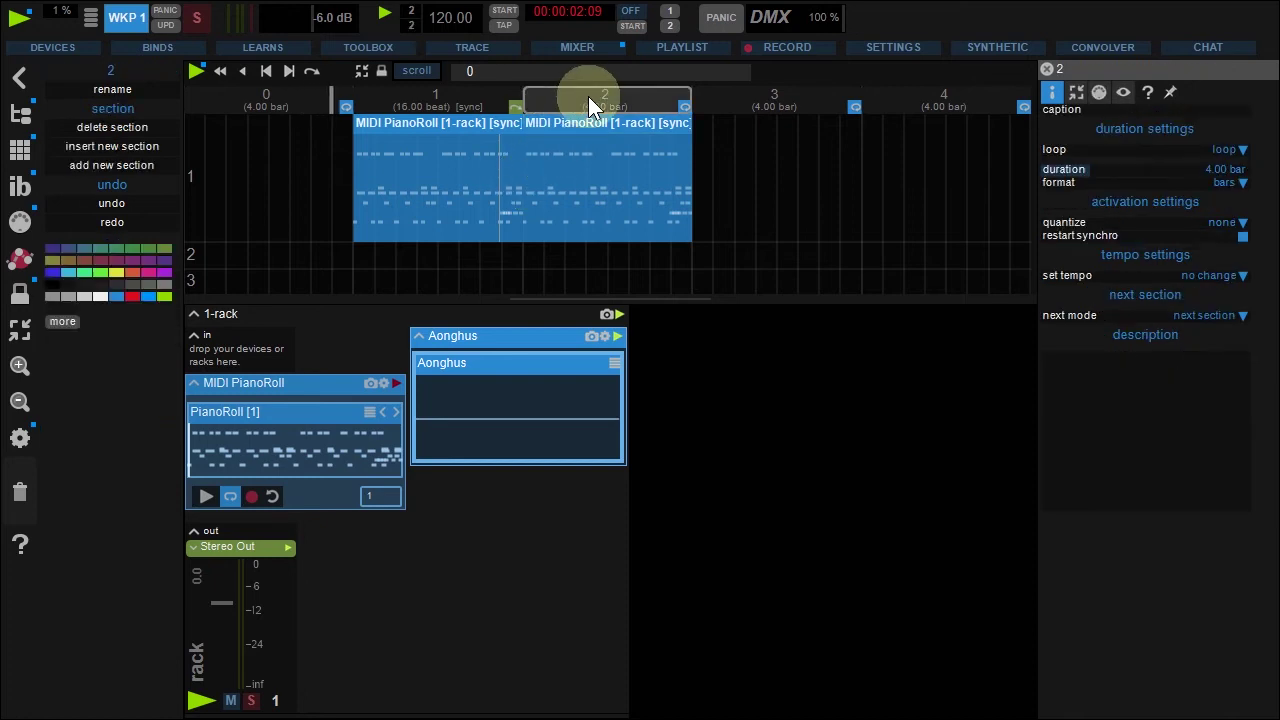
left_click(1158, 318)
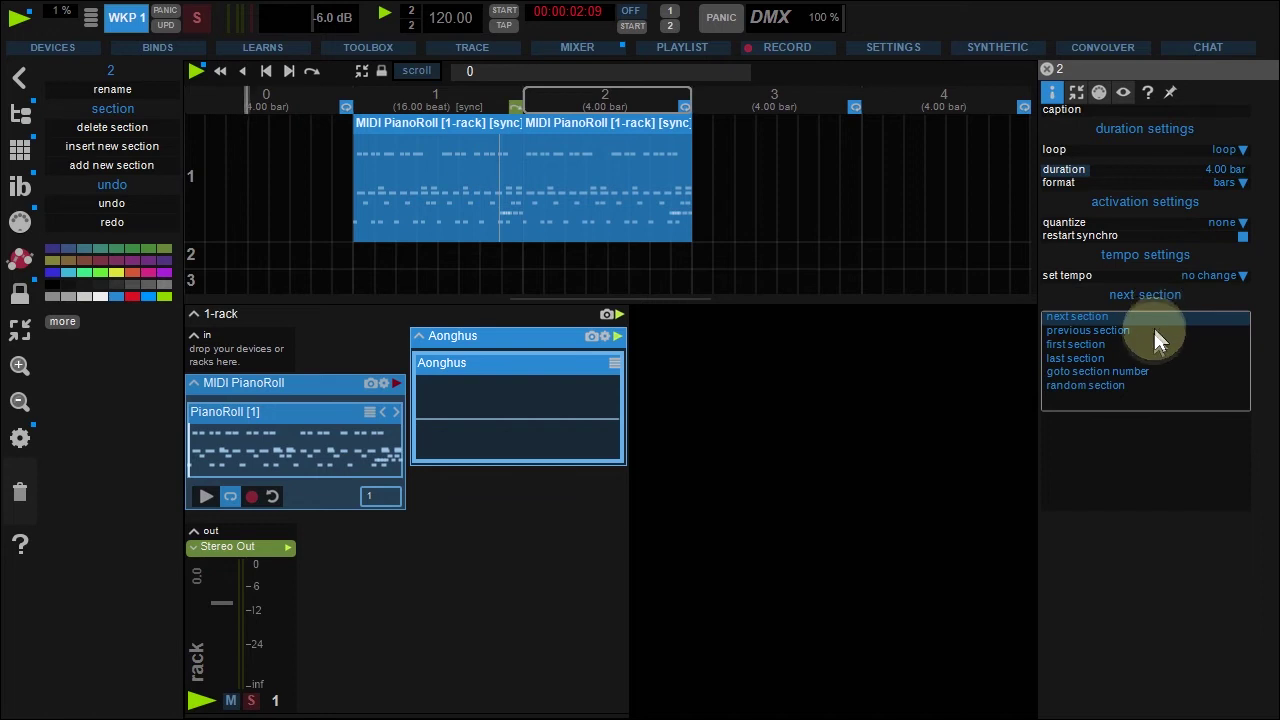
left_click(1145, 370)
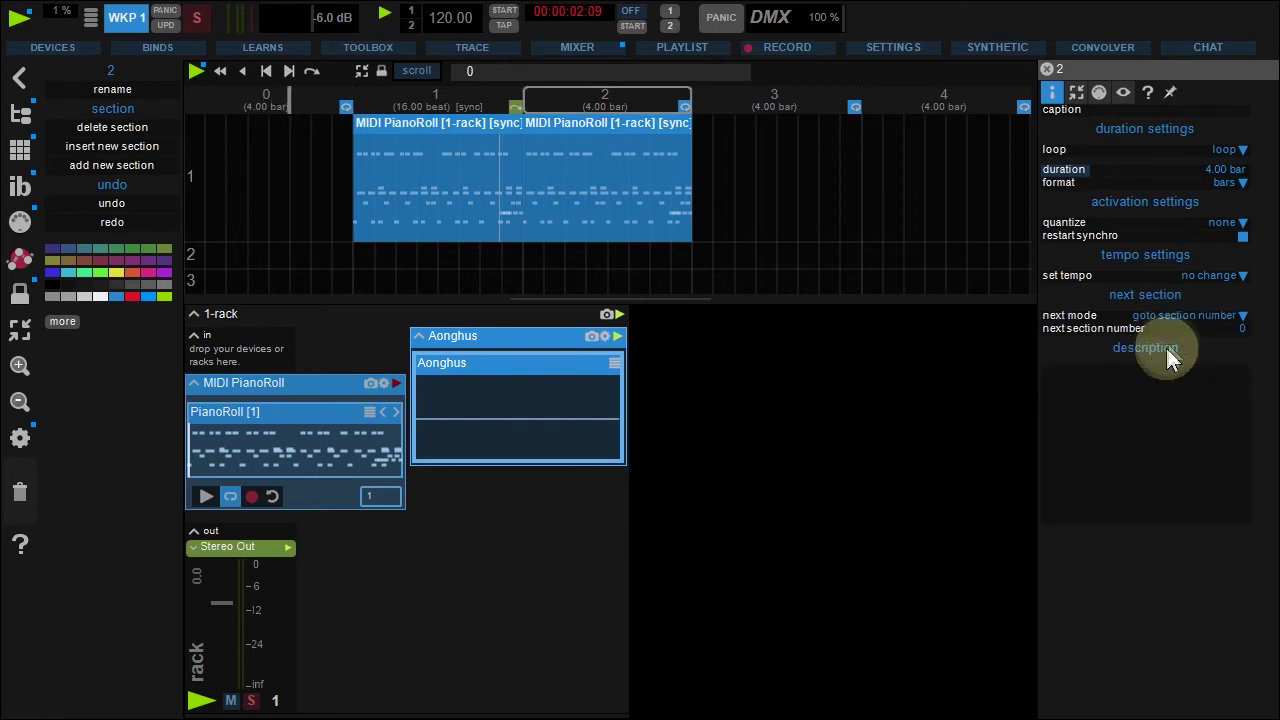
left_click(1043, 330)
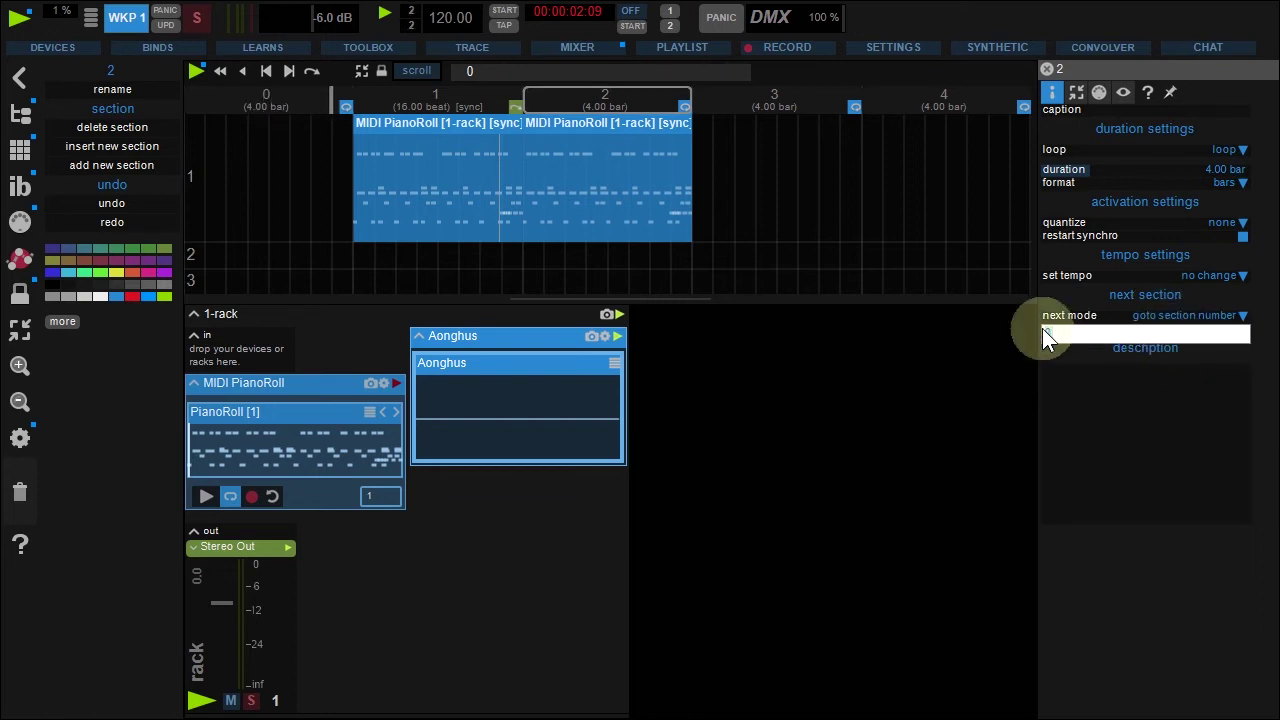
left_click(1076, 368)
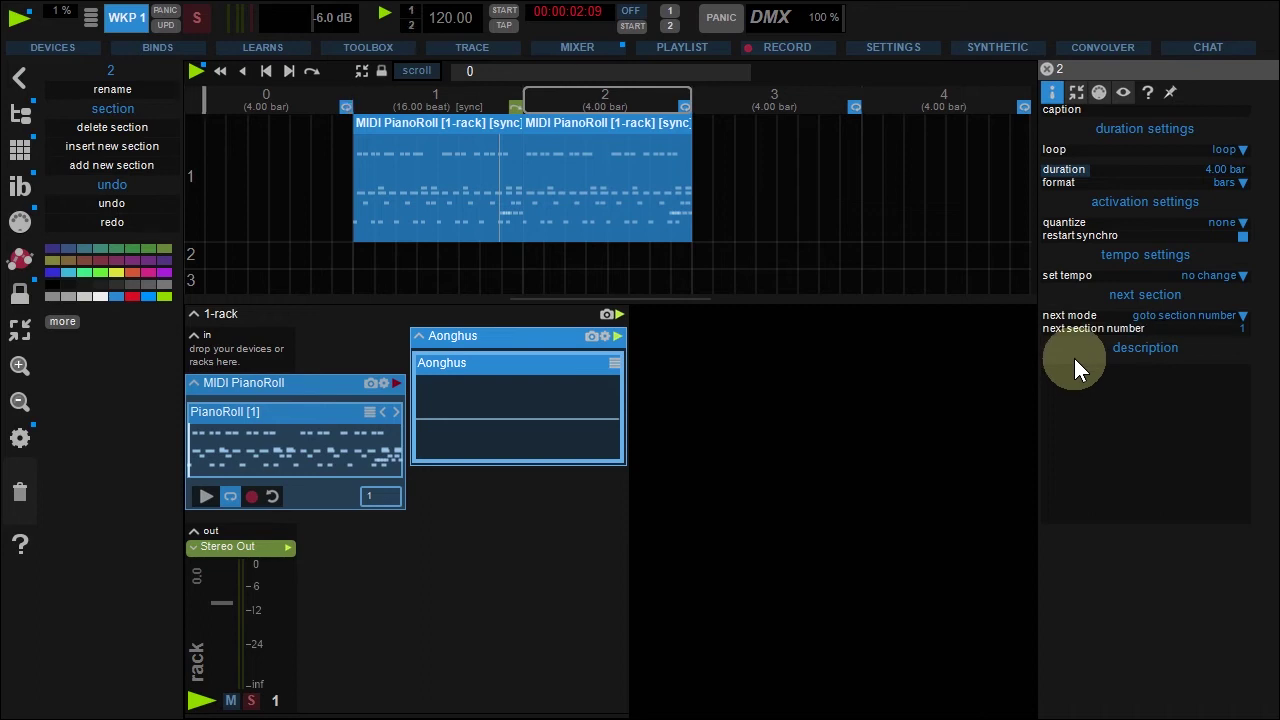
left_click(683, 107)
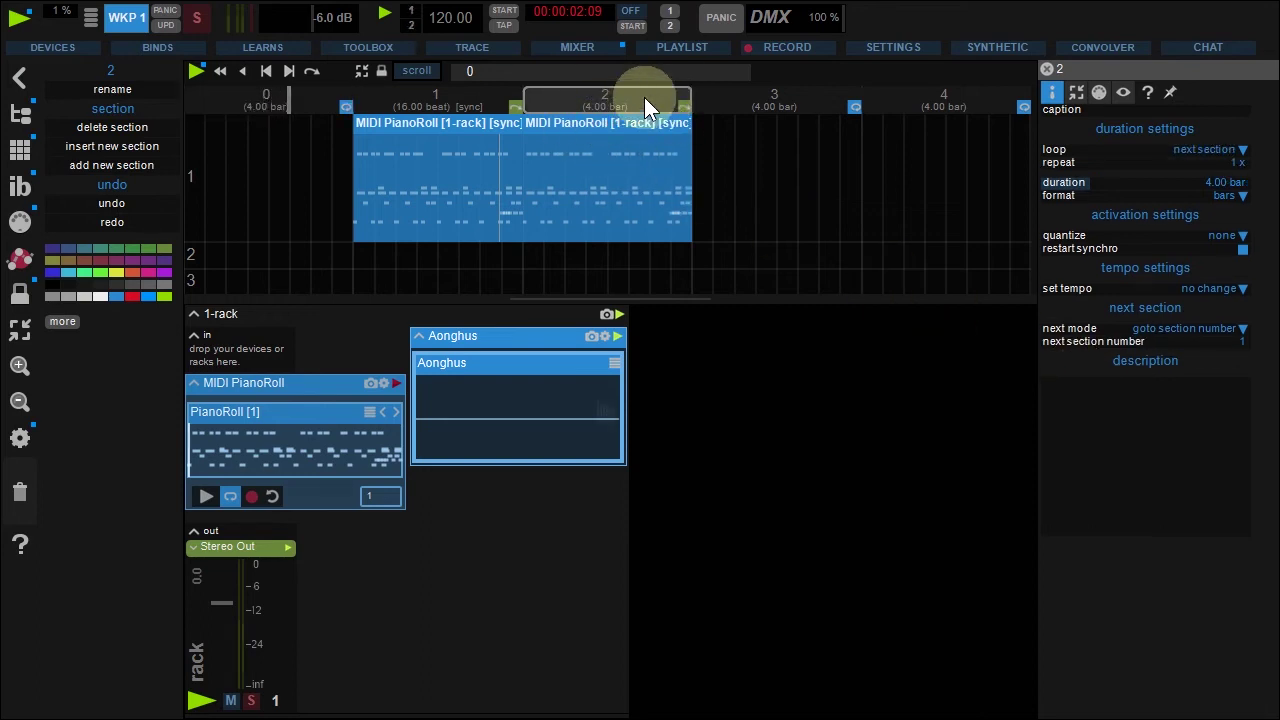
left_click(644, 97)
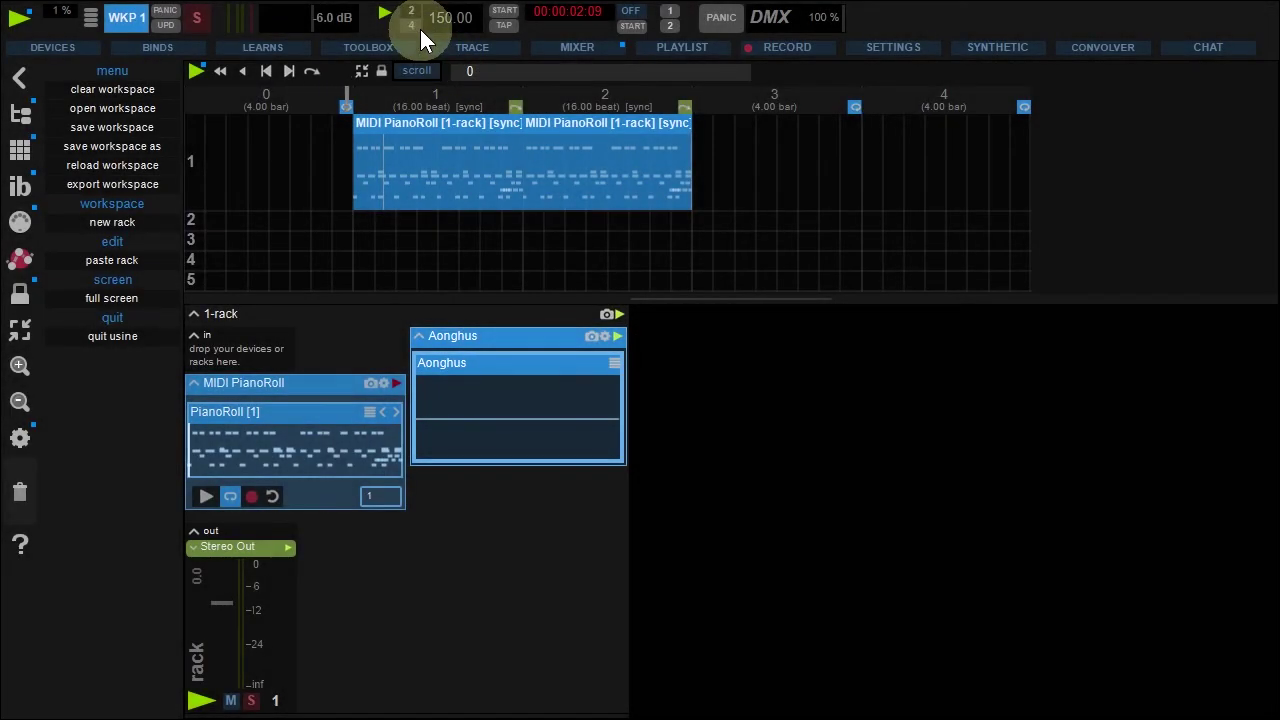
Set section 1's list of bars to 2/4 and audition it.
left_click(439, 91)
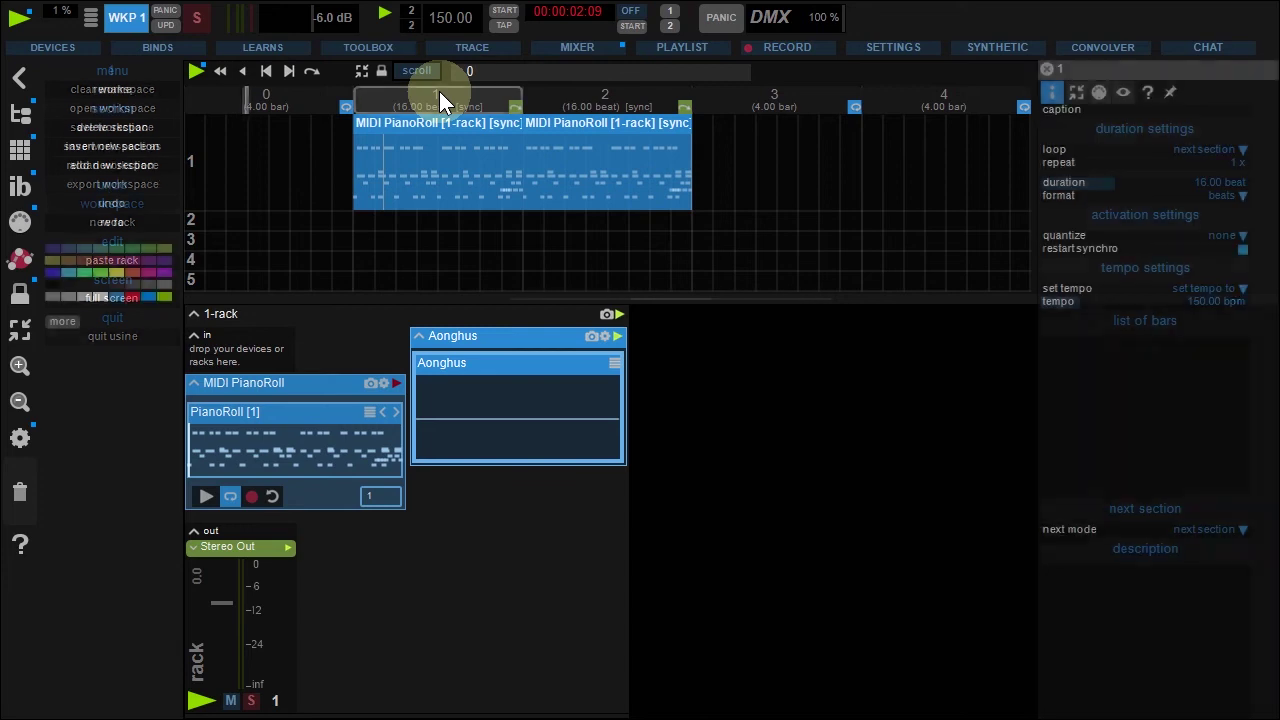
left_click(1063, 351)
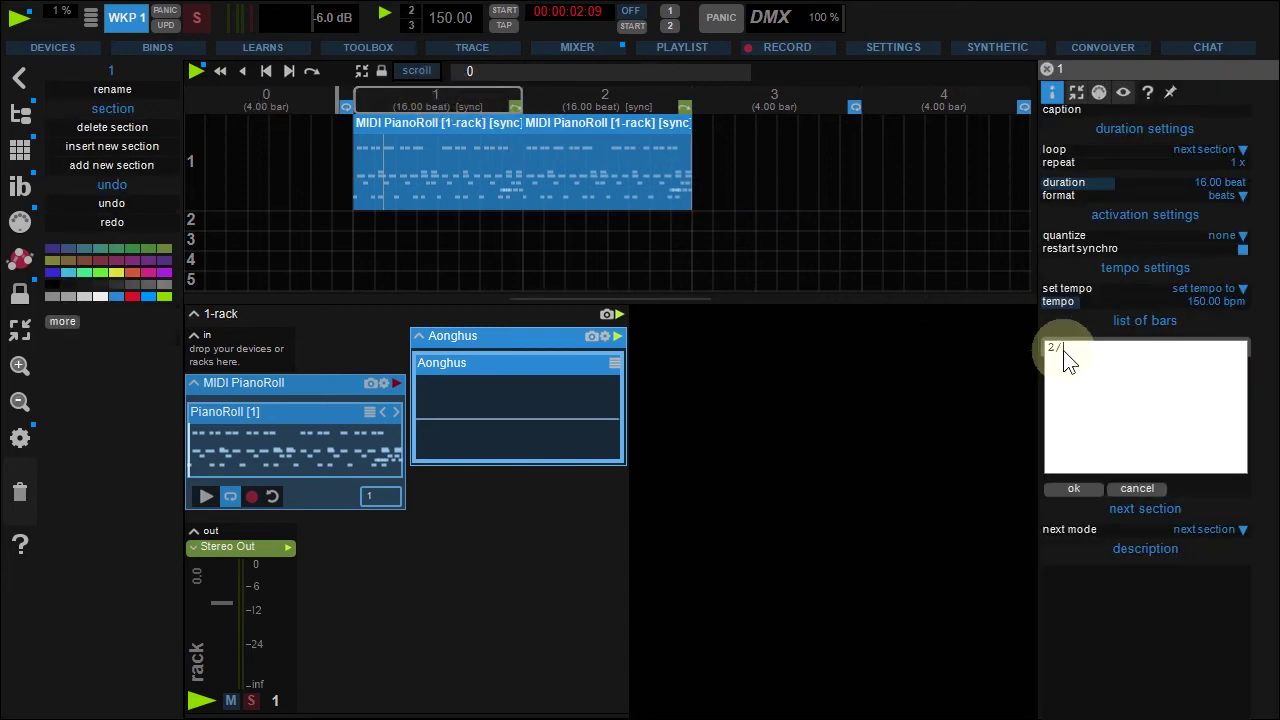
left_click(1075, 487)
left_click(426, 94)
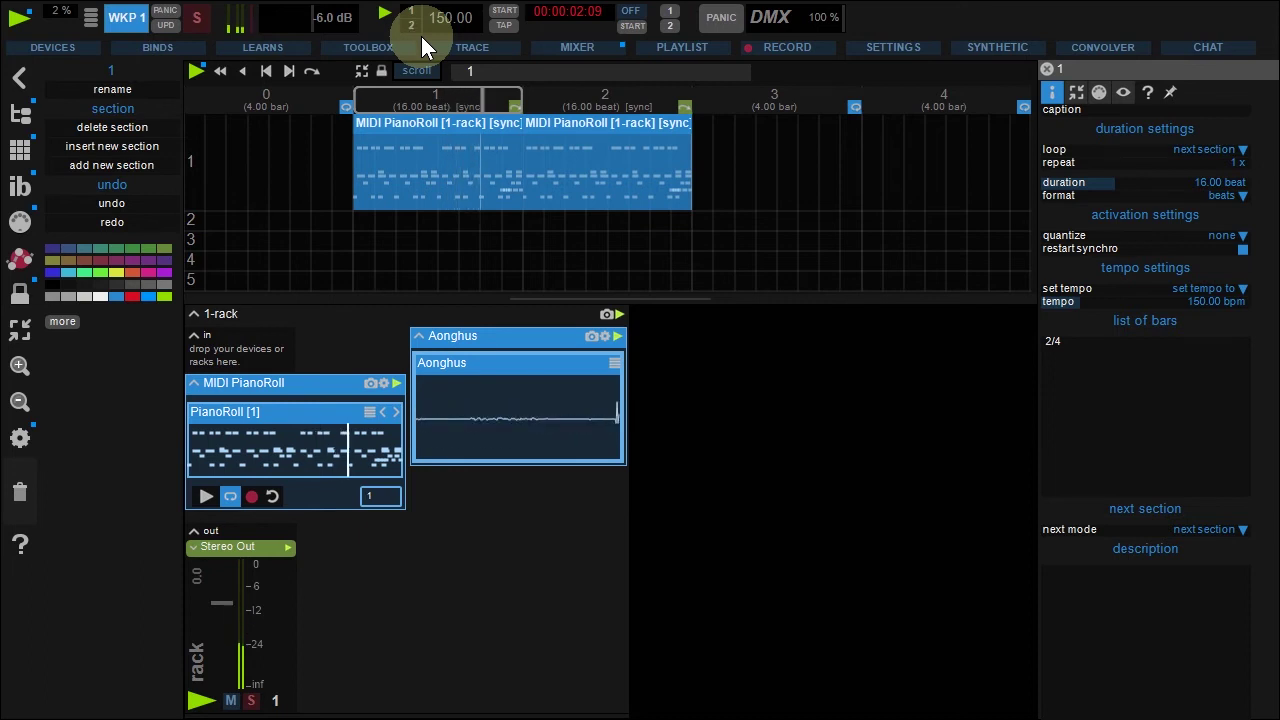
left_click(426, 96)
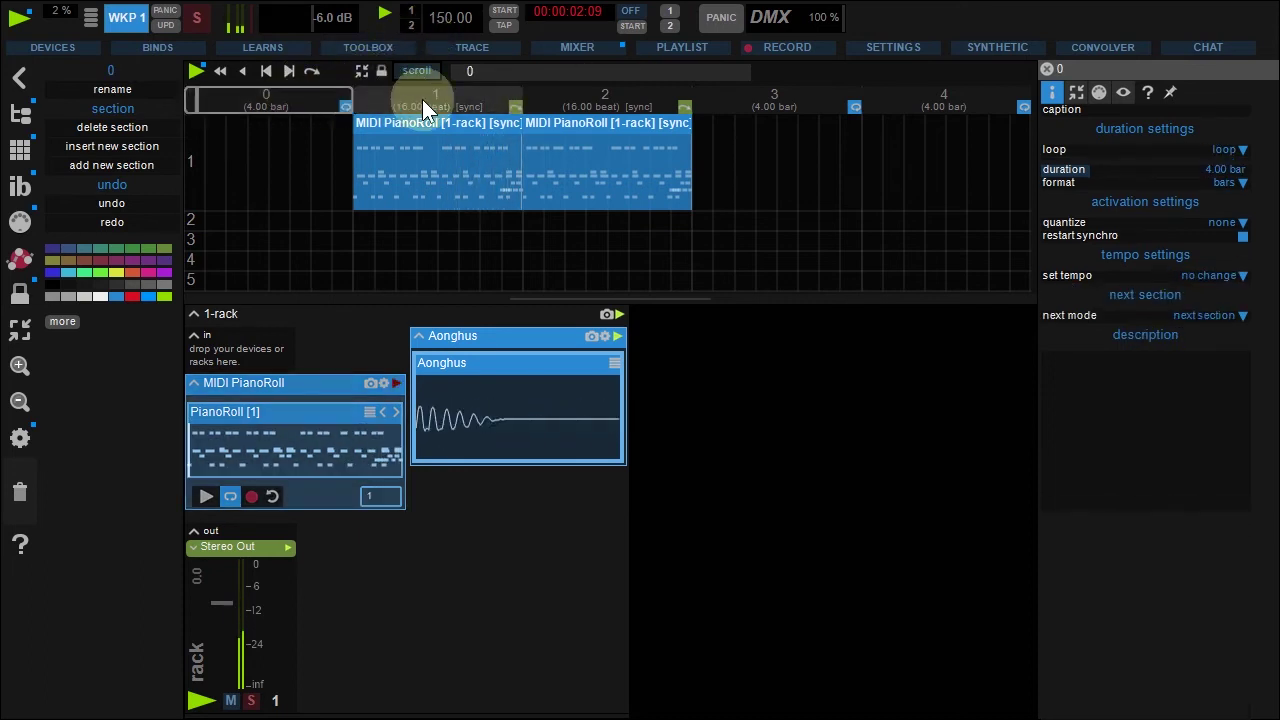
Expand section 1's list to eight 2/4 bars and play it.
double_click(1050, 345)
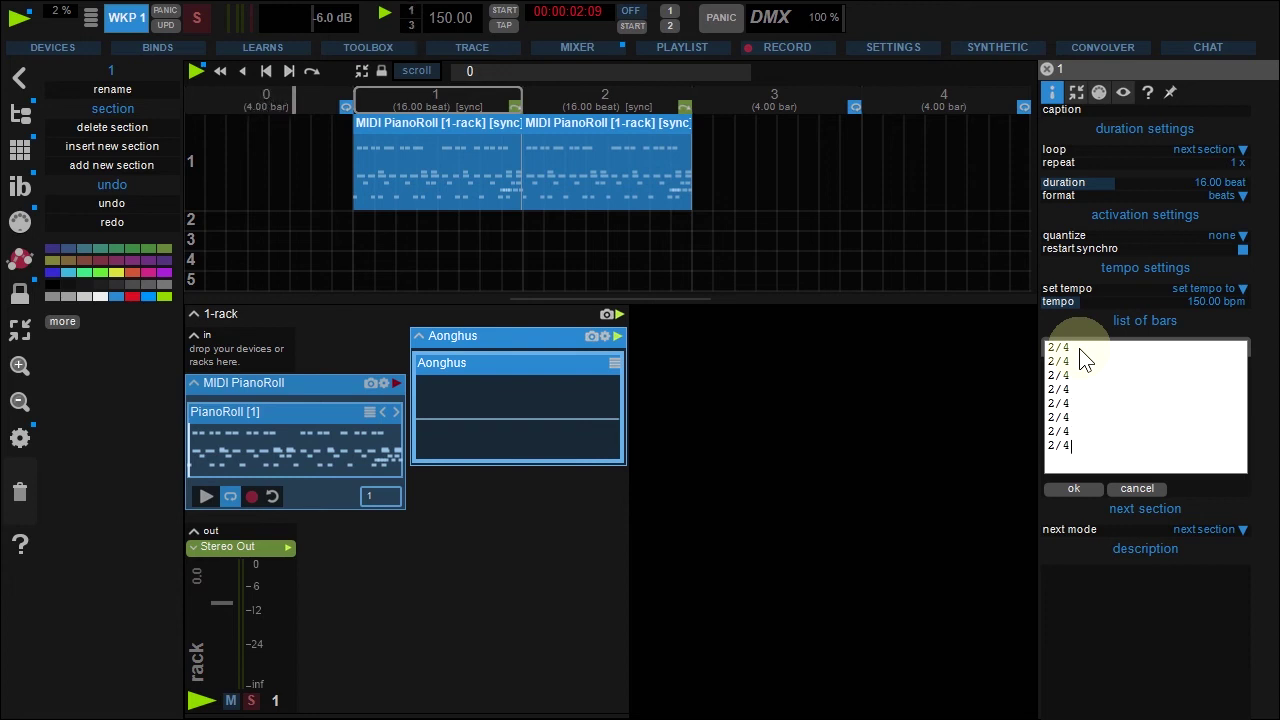
left_click(1080, 492)
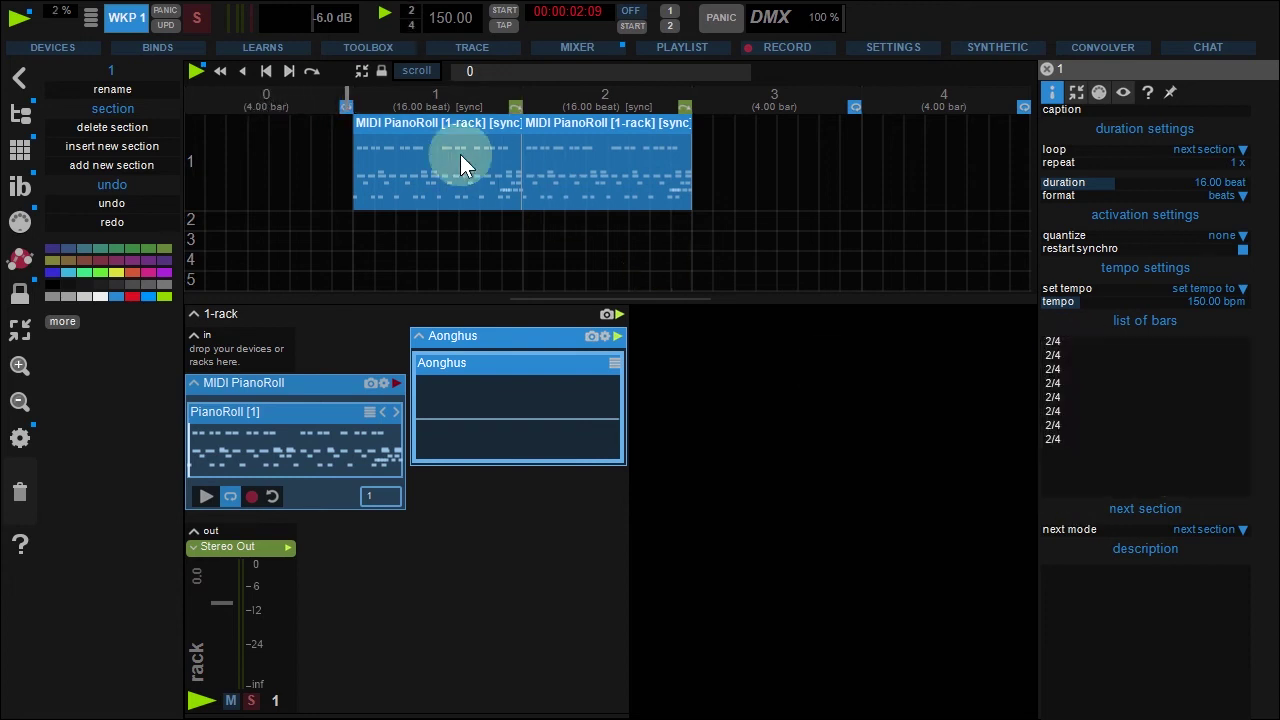
left_click(379, 107)
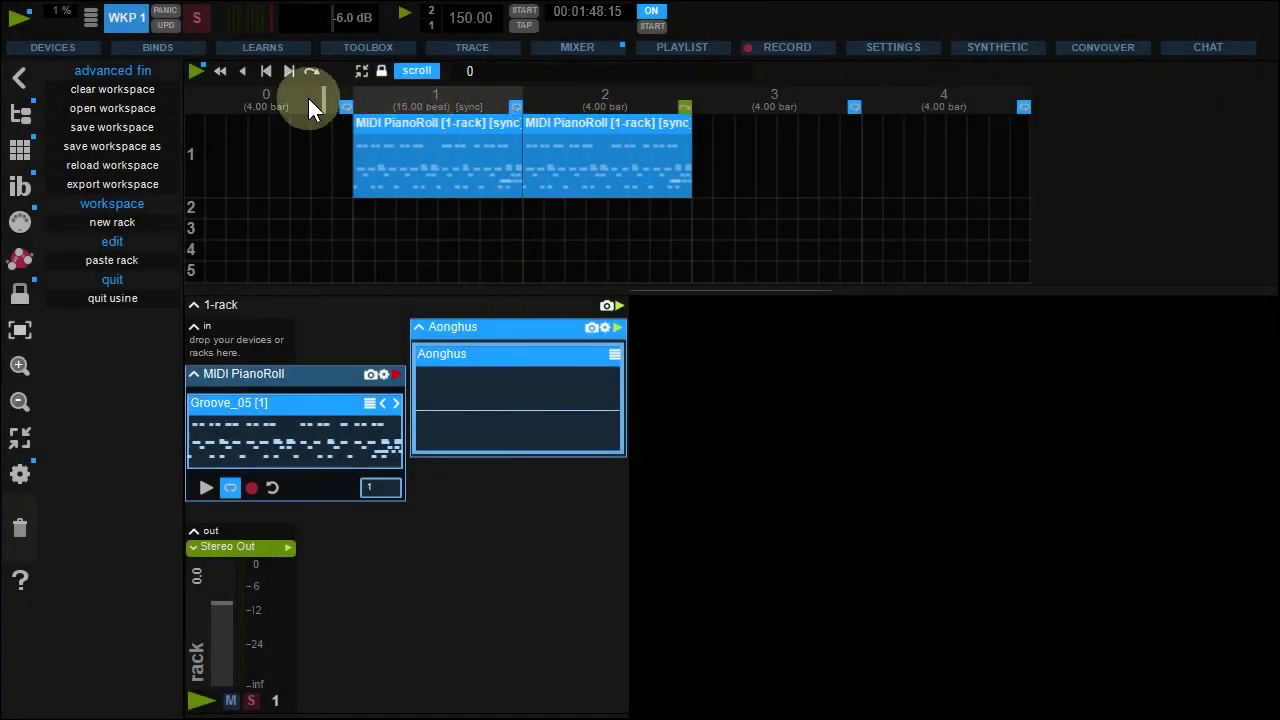
Clear the workspace and drag GROOVE Matrix from Library > Groove machines into the rack.
left_click(124, 94)
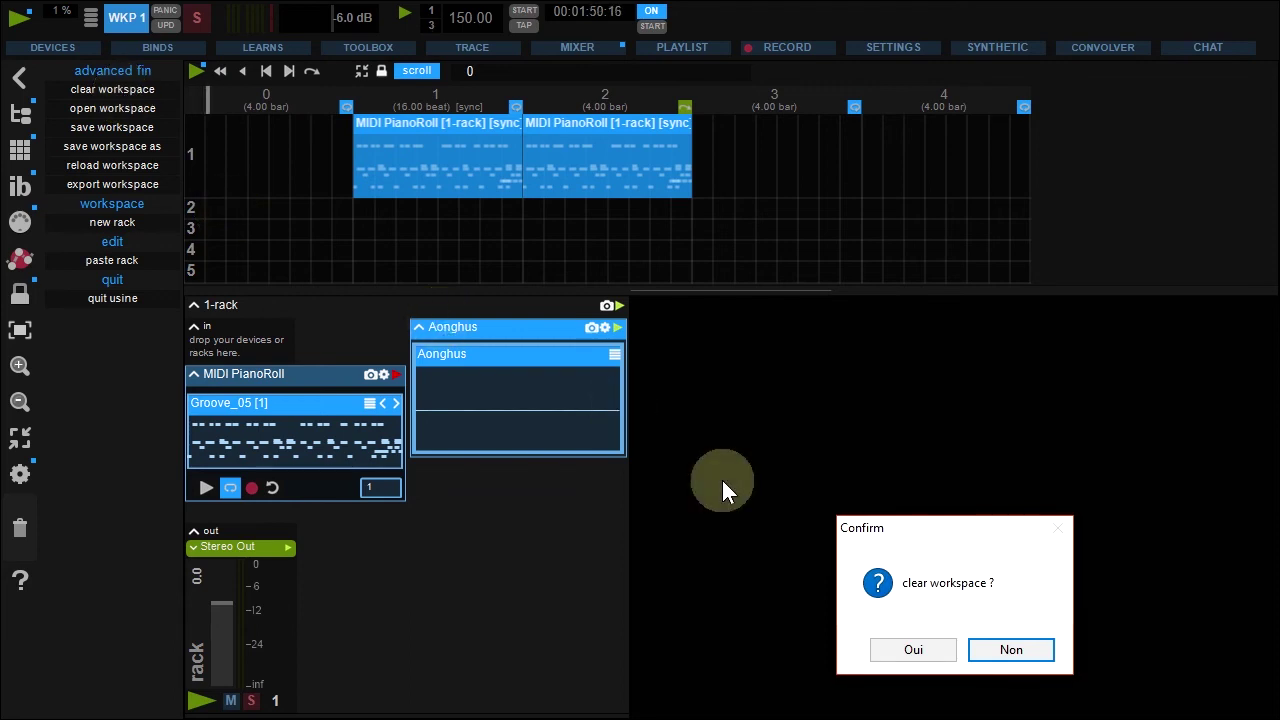
left_click(913, 650)
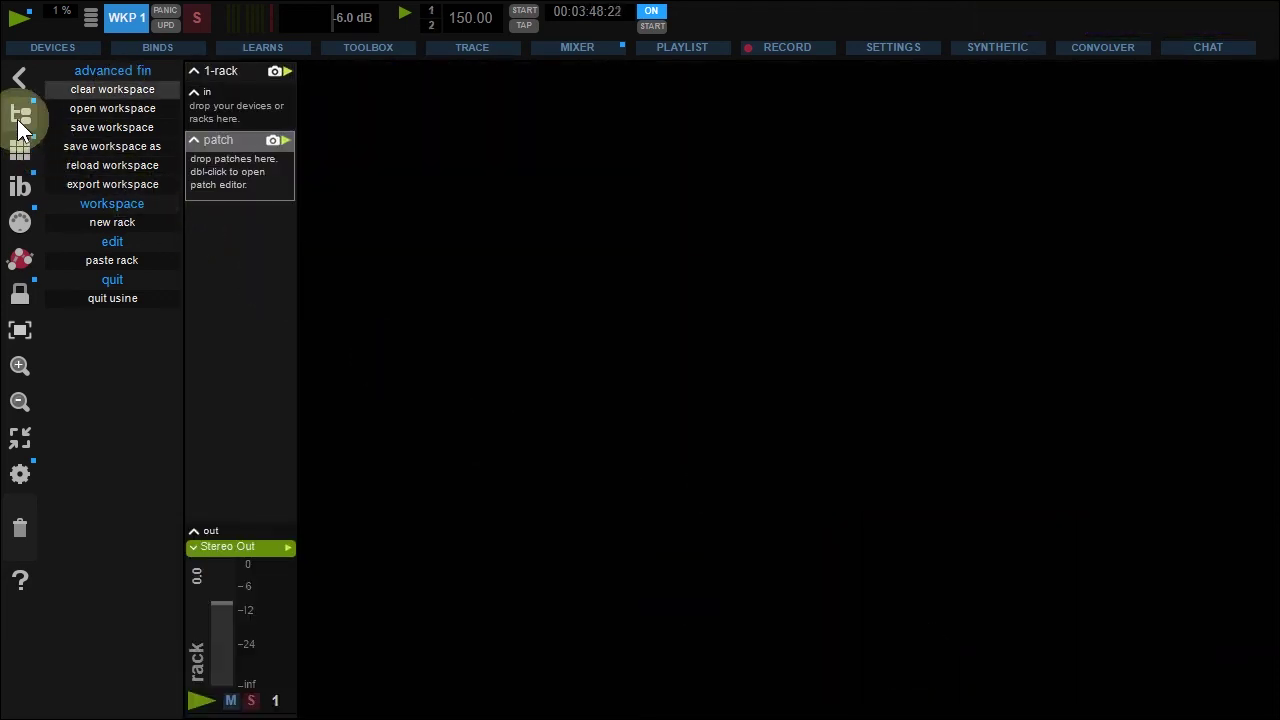
left_click(19, 122)
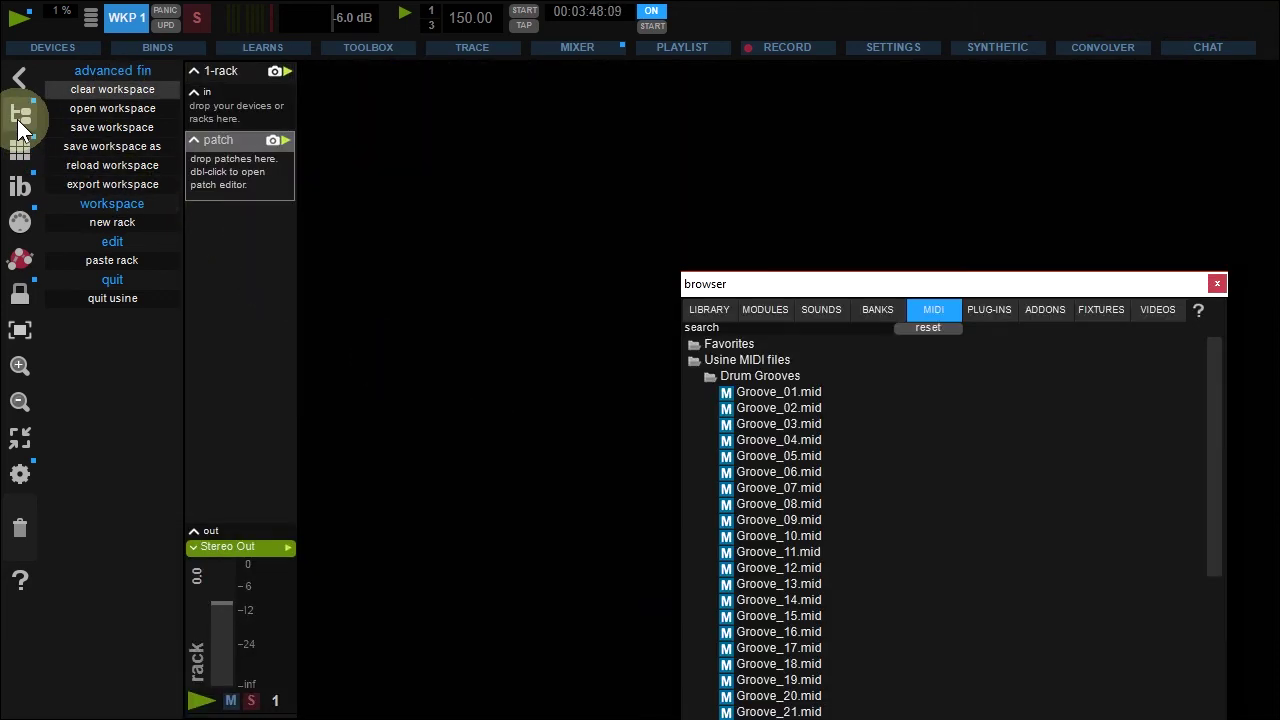
left_click(703, 311)
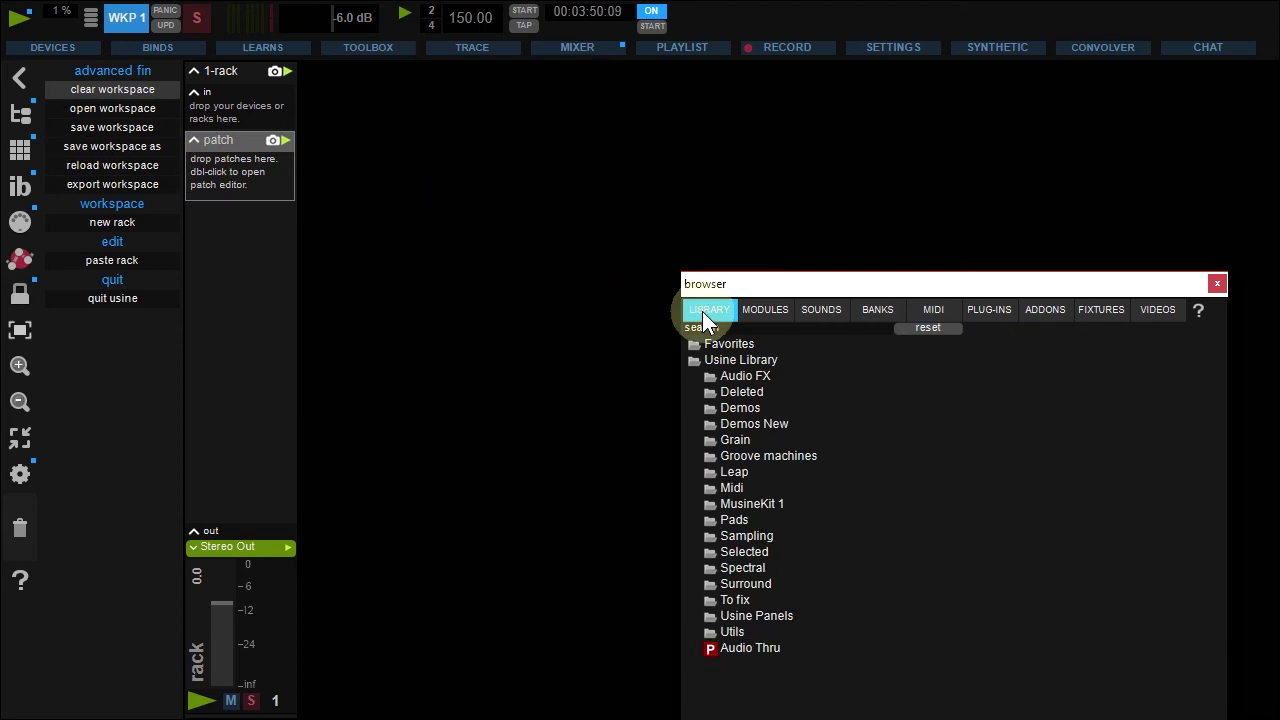
left_click(734, 456)
left_click(743, 490)
left_click_drag(743, 500, 217, 177)
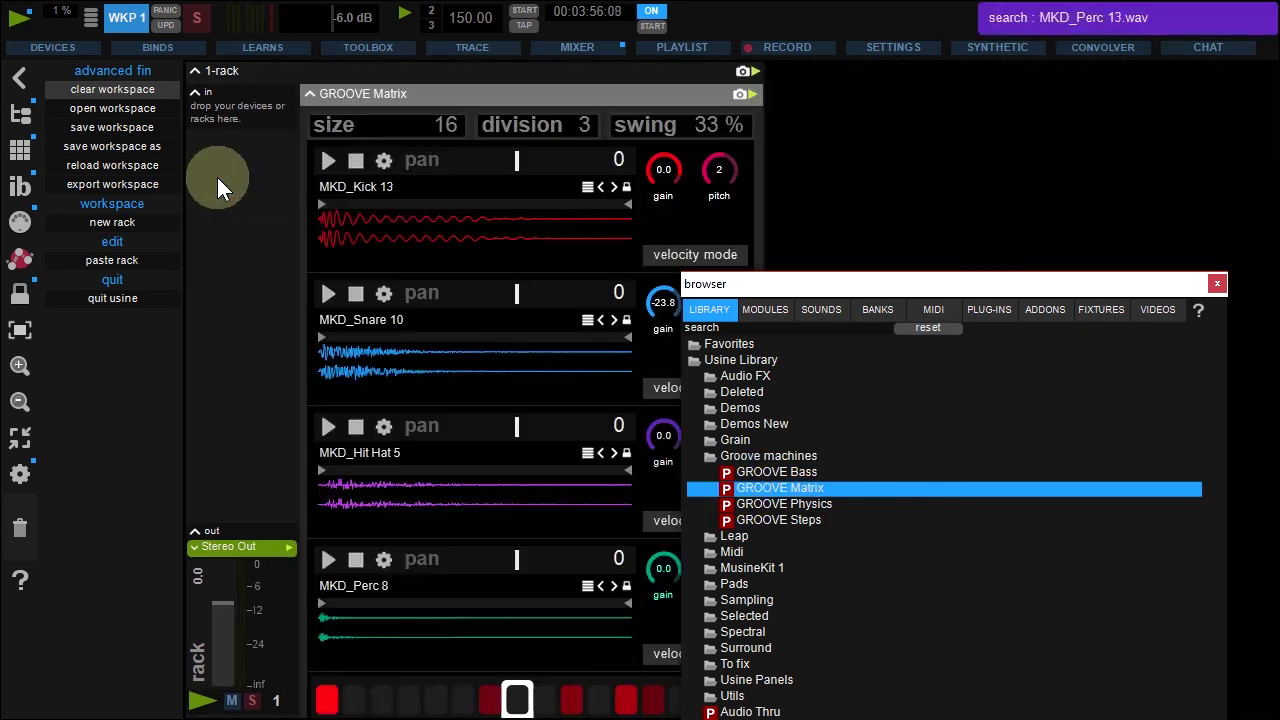
Load pattern 2-sans nom into the GROOVE Matrix.
left_click(415, 93)
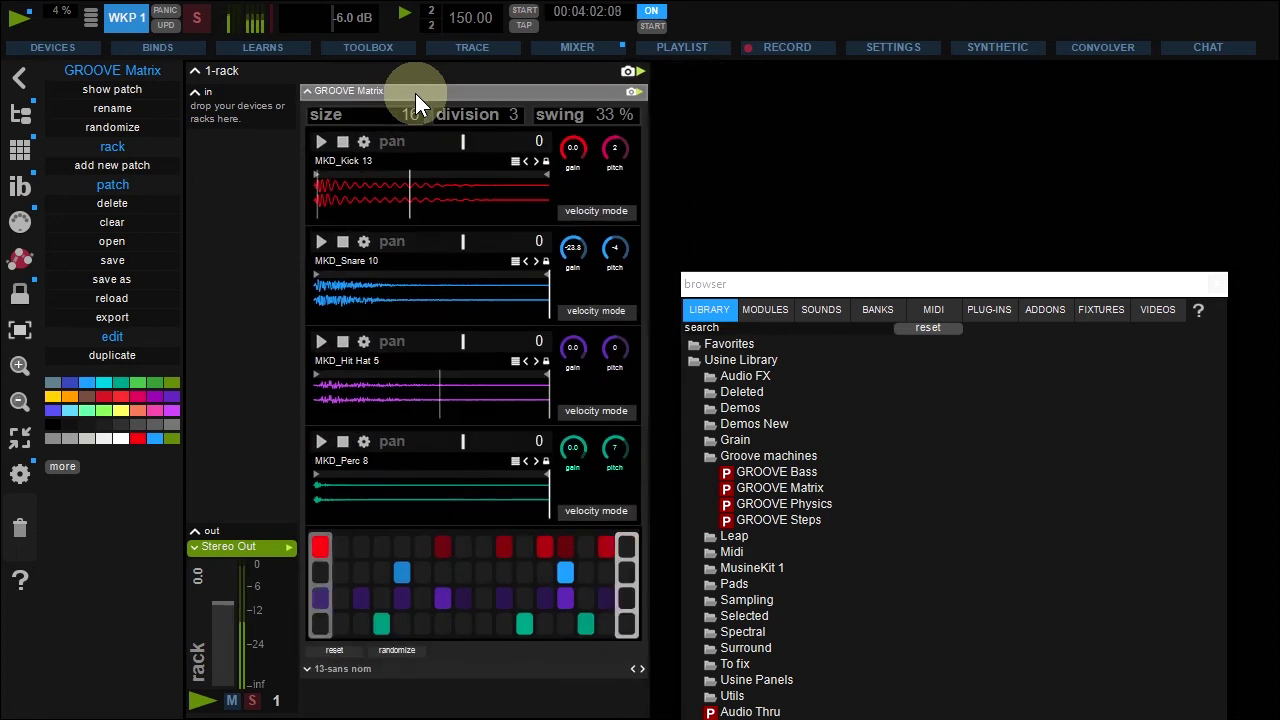
left_click(1218, 284)
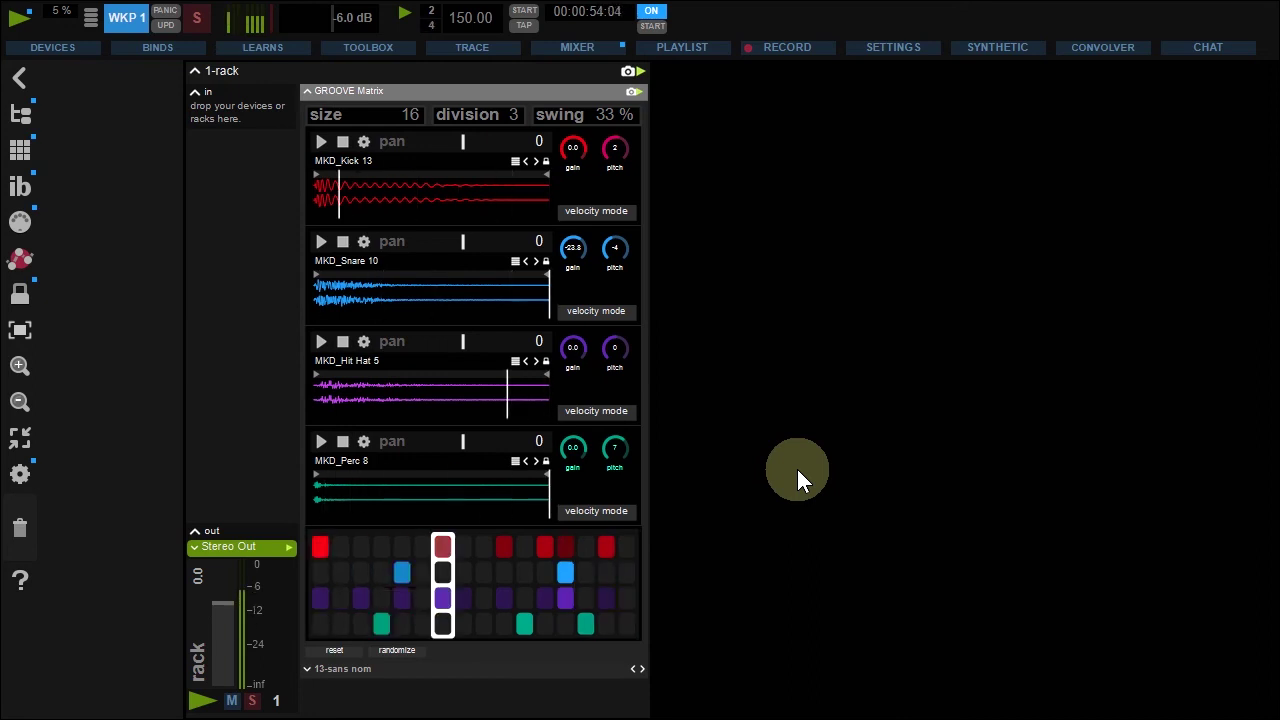
left_click(309, 668)
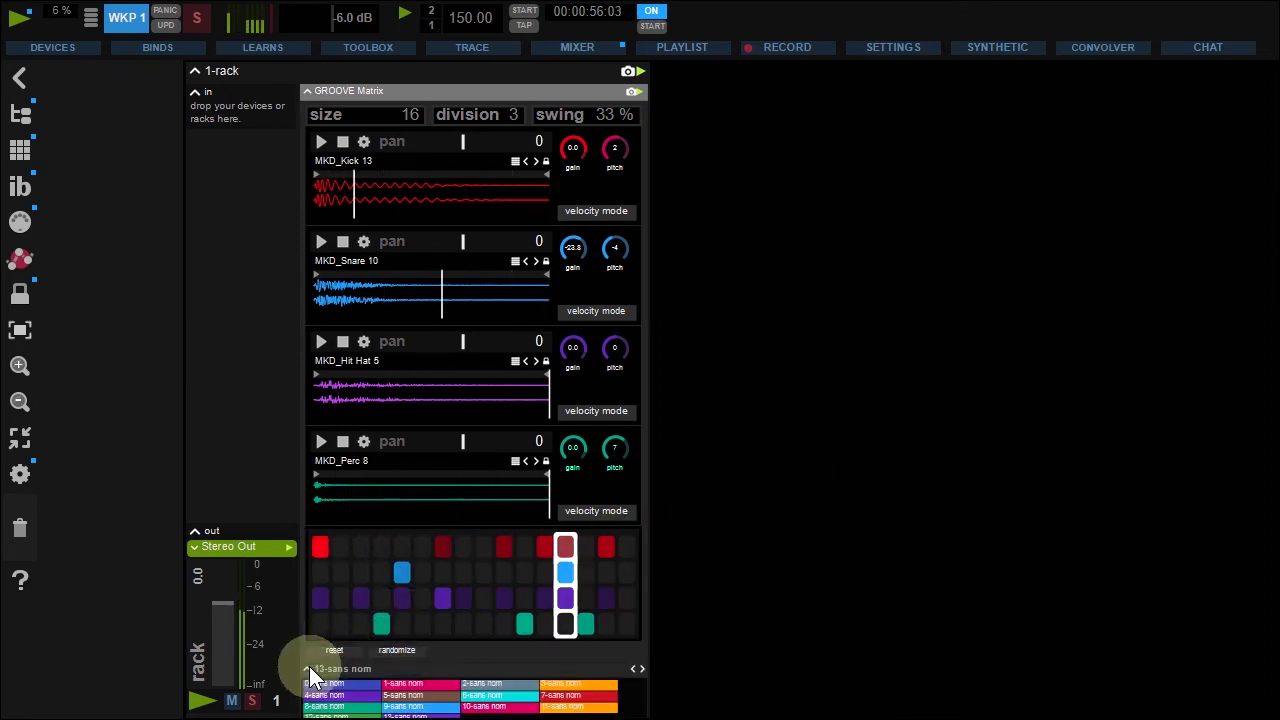
left_click(483, 686)
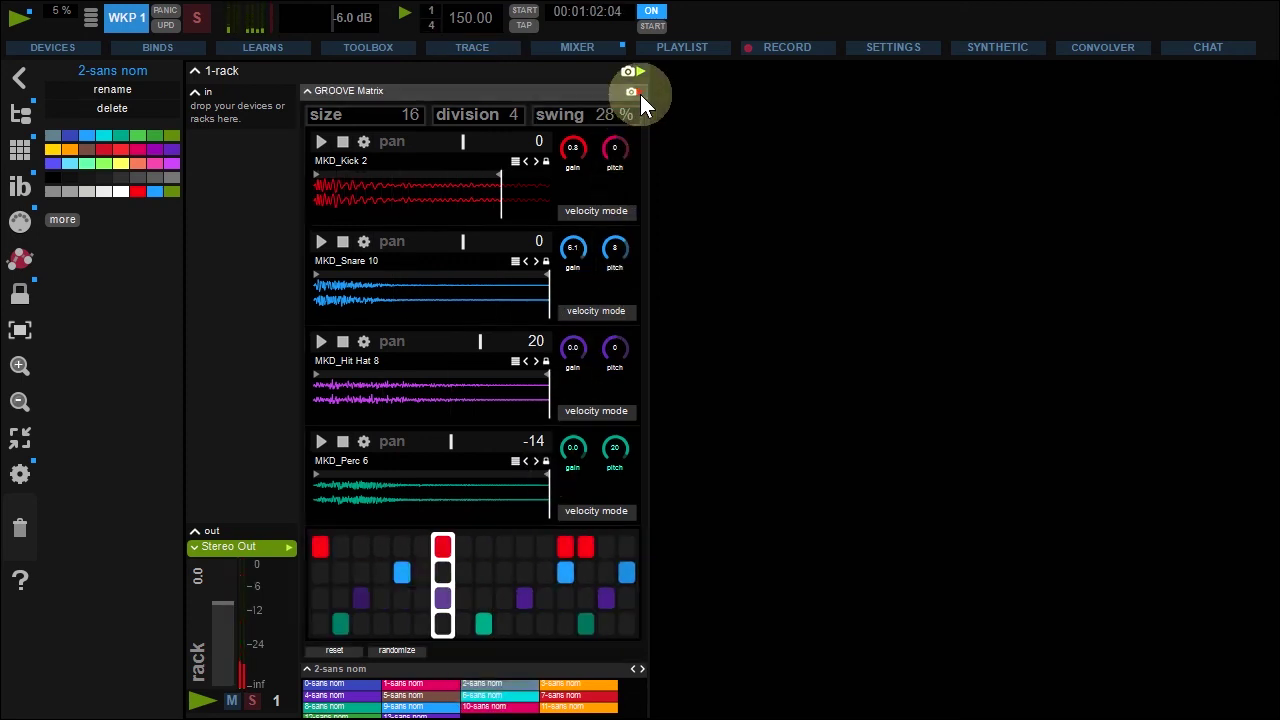
Place the GROOVE Matrix on grid line 1, stretched across sections 1 and 2.
left_click(20, 149)
left_click_drag(377, 301, 442, 146)
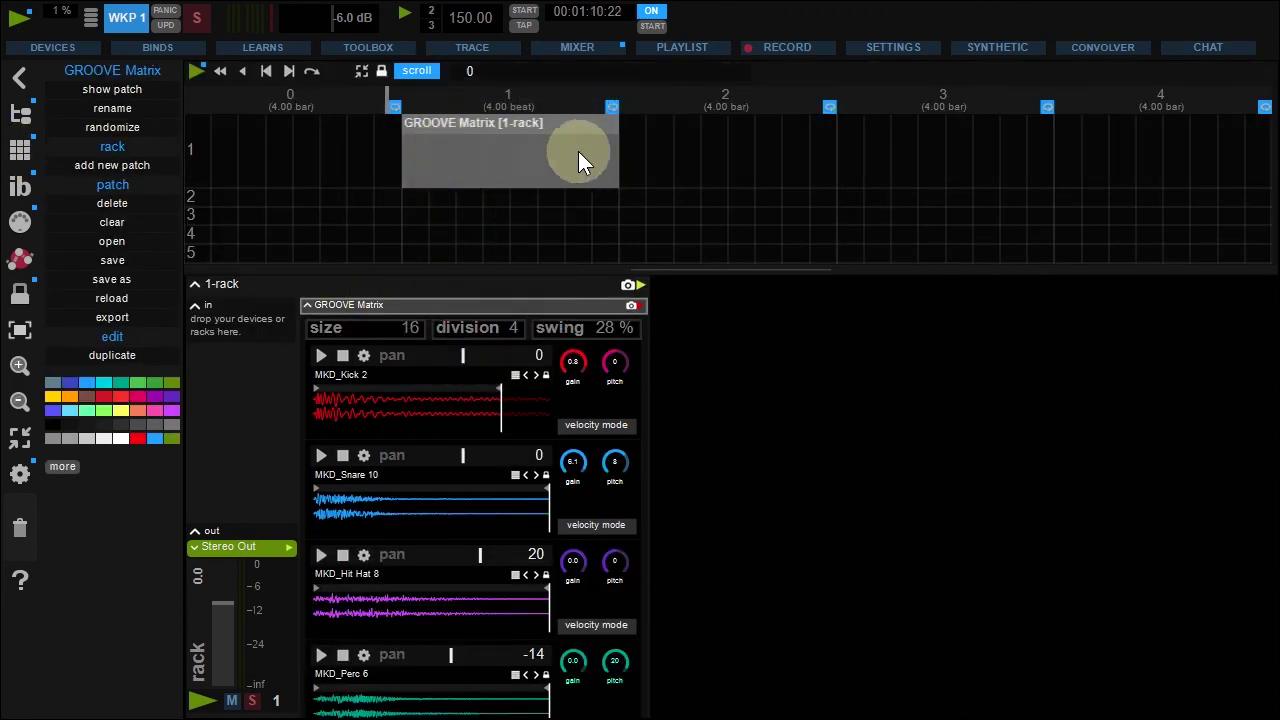
left_click_drag(617, 153, 836, 152)
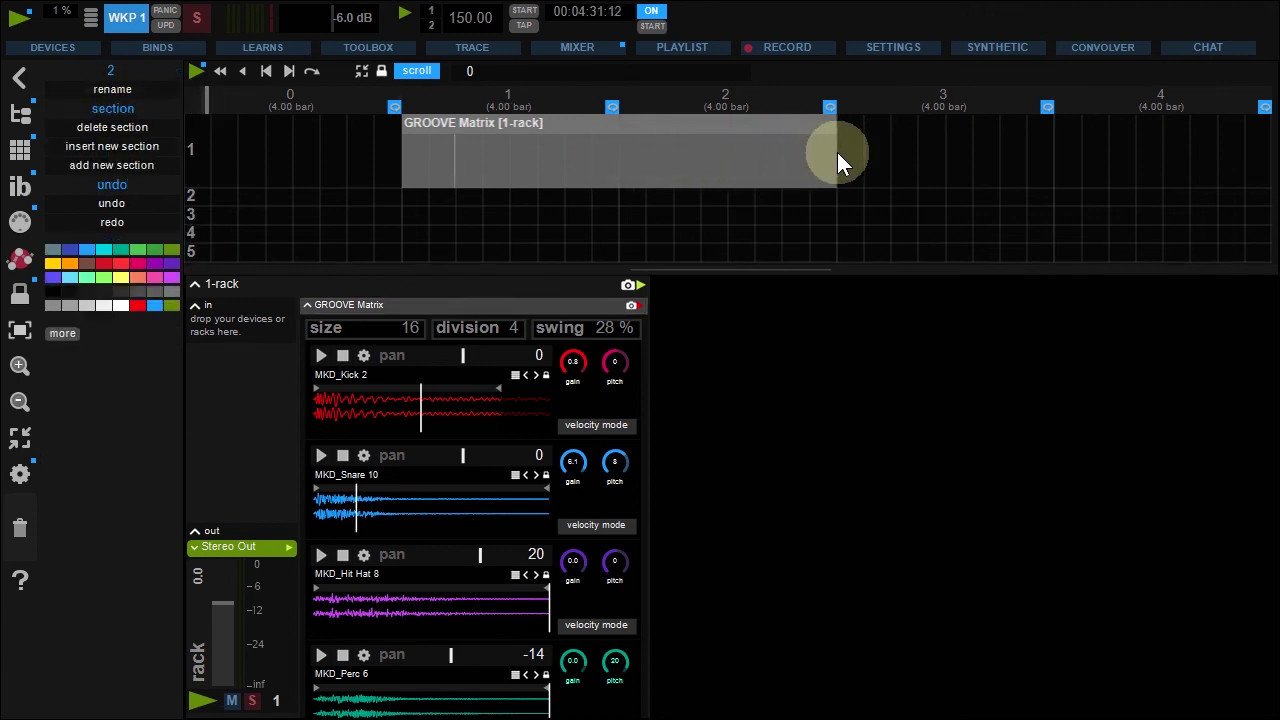
Give section 1 its own 90 bpm tempo and a 2-bar duration.
left_click(518, 94)
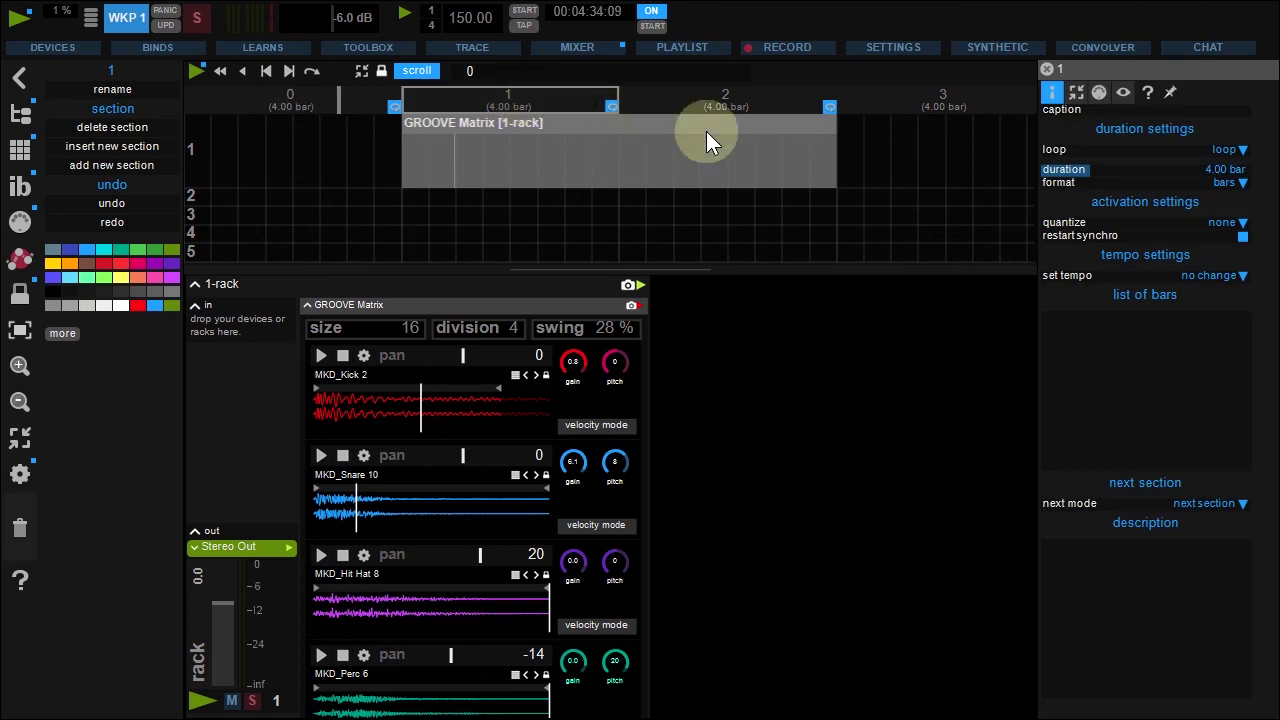
left_click(1107, 277)
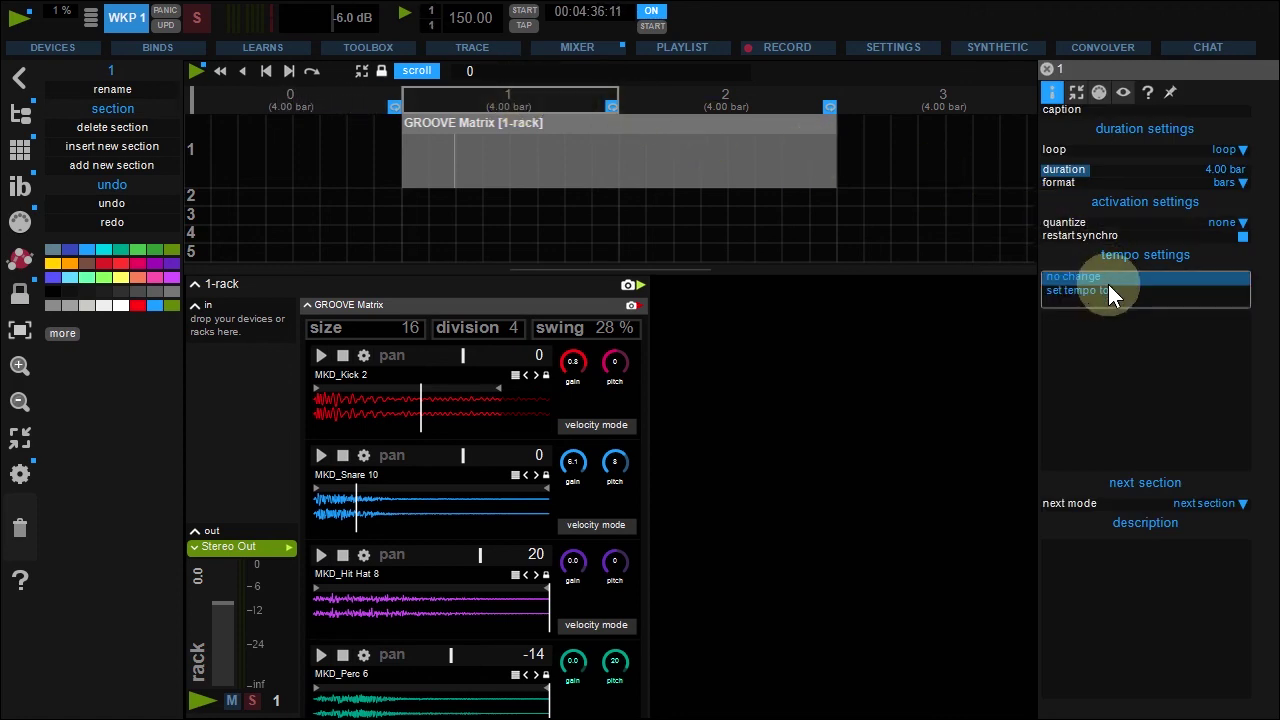
left_click(1108, 290)
left_click(1072, 293)
type("90")
key("Return")
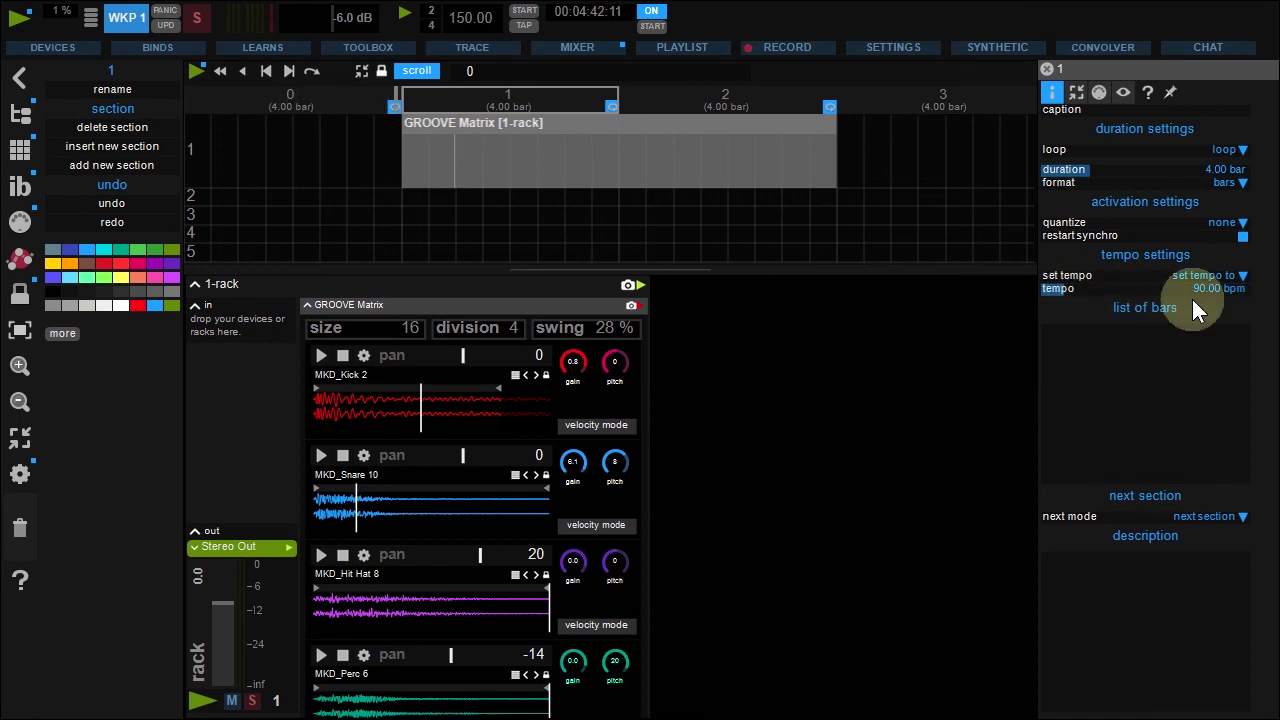
left_click(1090, 166)
type("2")
key("Return")
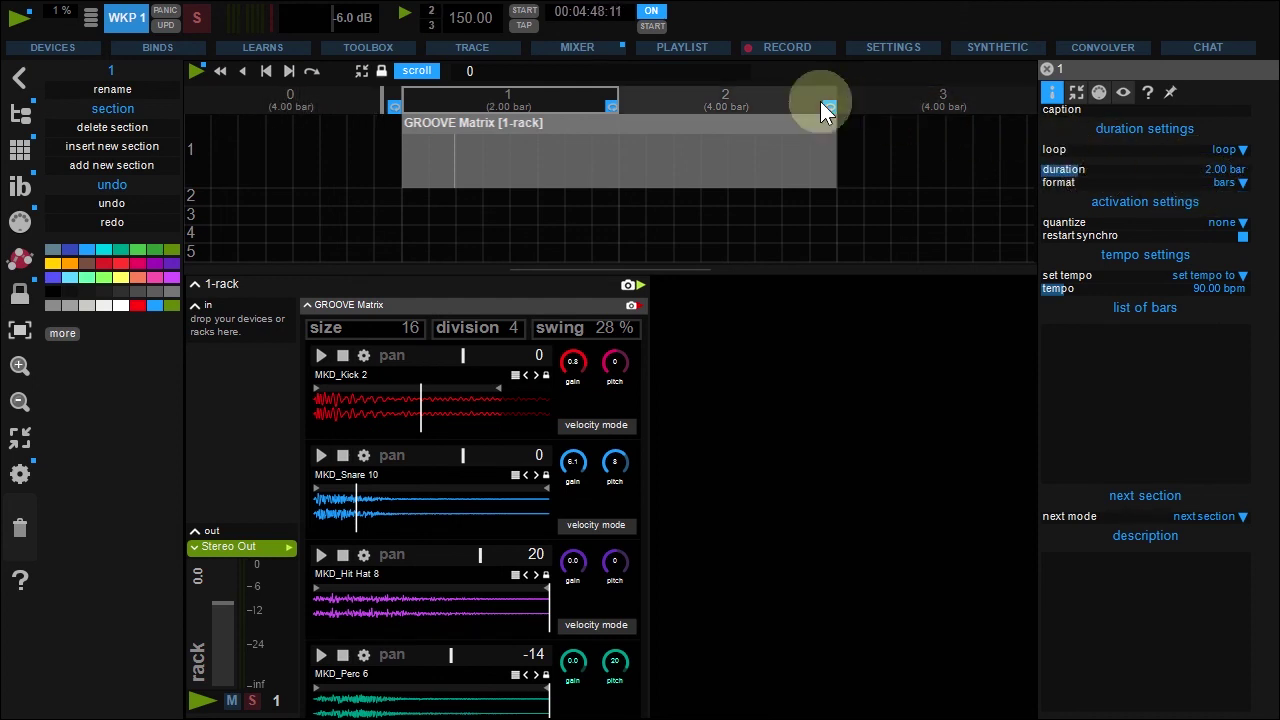
Set section 2 to 120 bpm, let section 1 continue into it, and skip ahead.
left_click(729, 96)
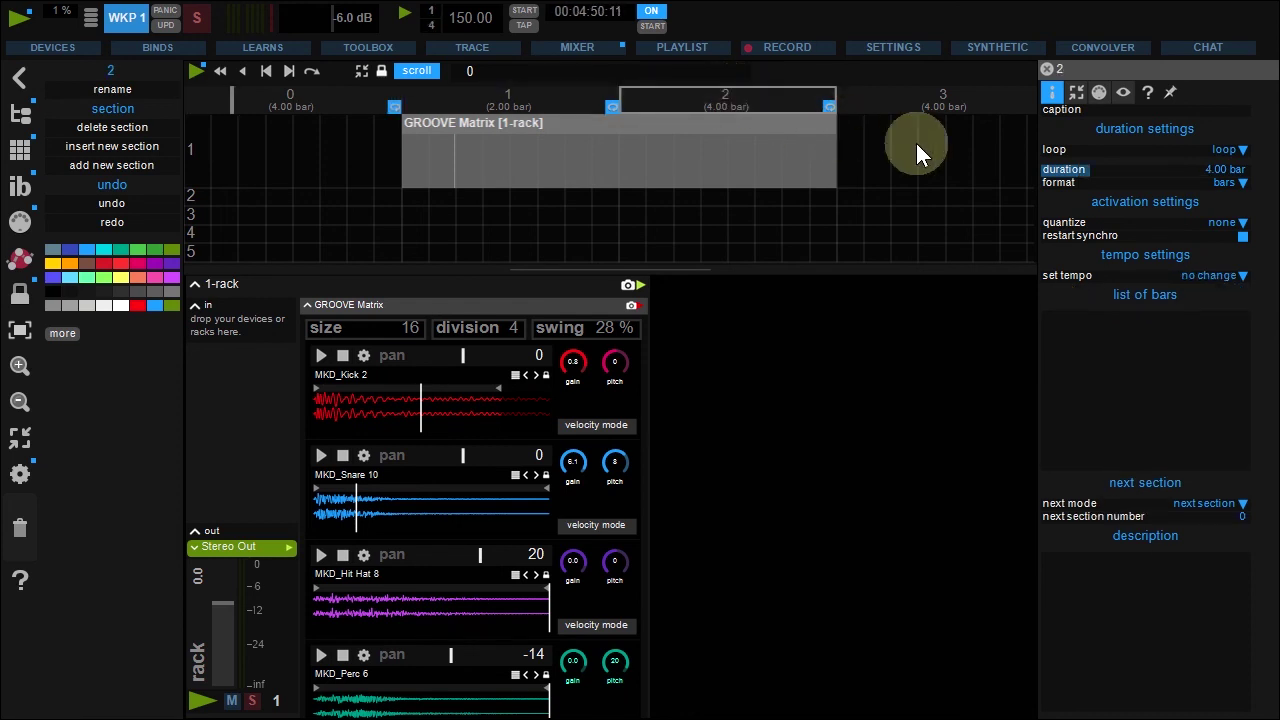
left_click(1104, 273)
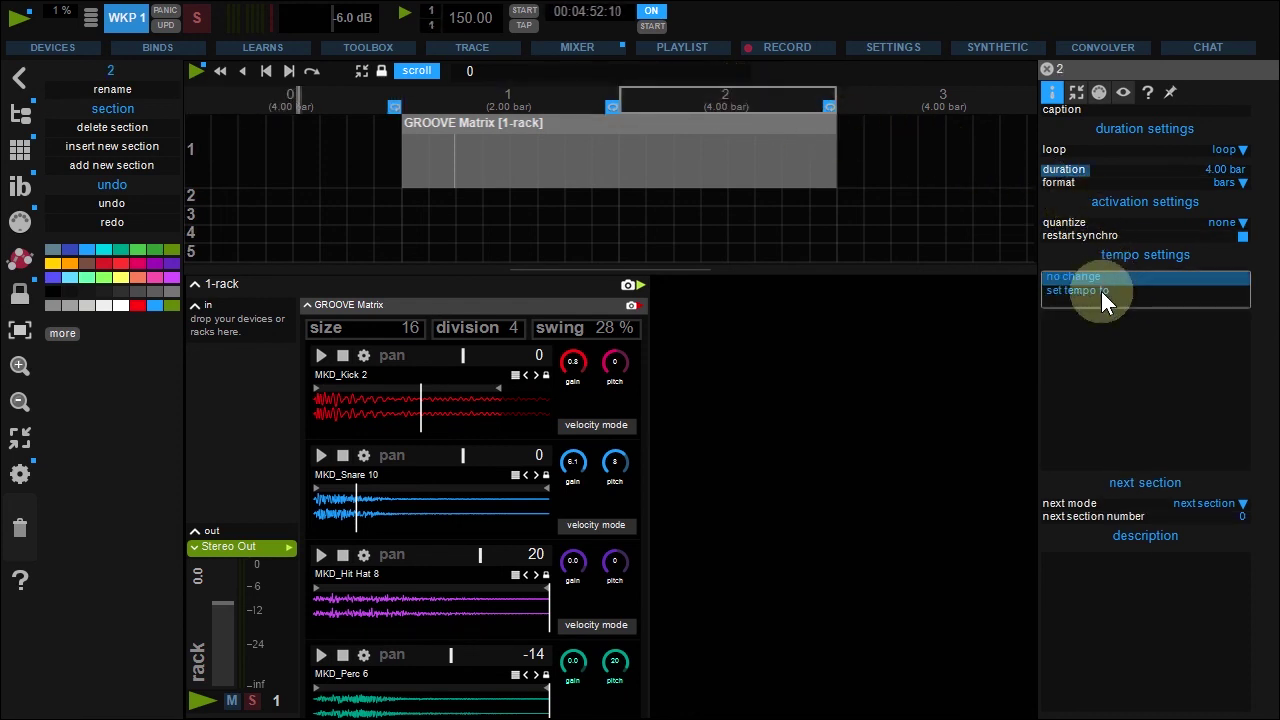
left_click(1101, 291)
left_click(1072, 289)
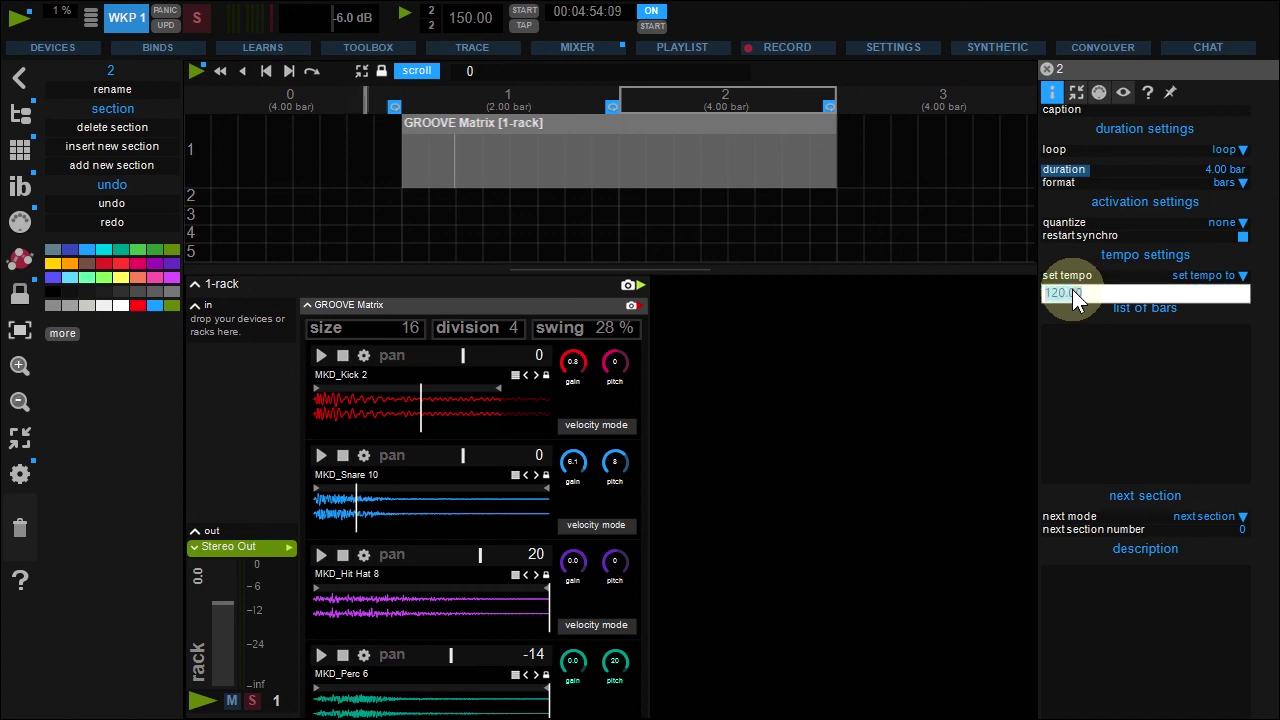
key("Return")
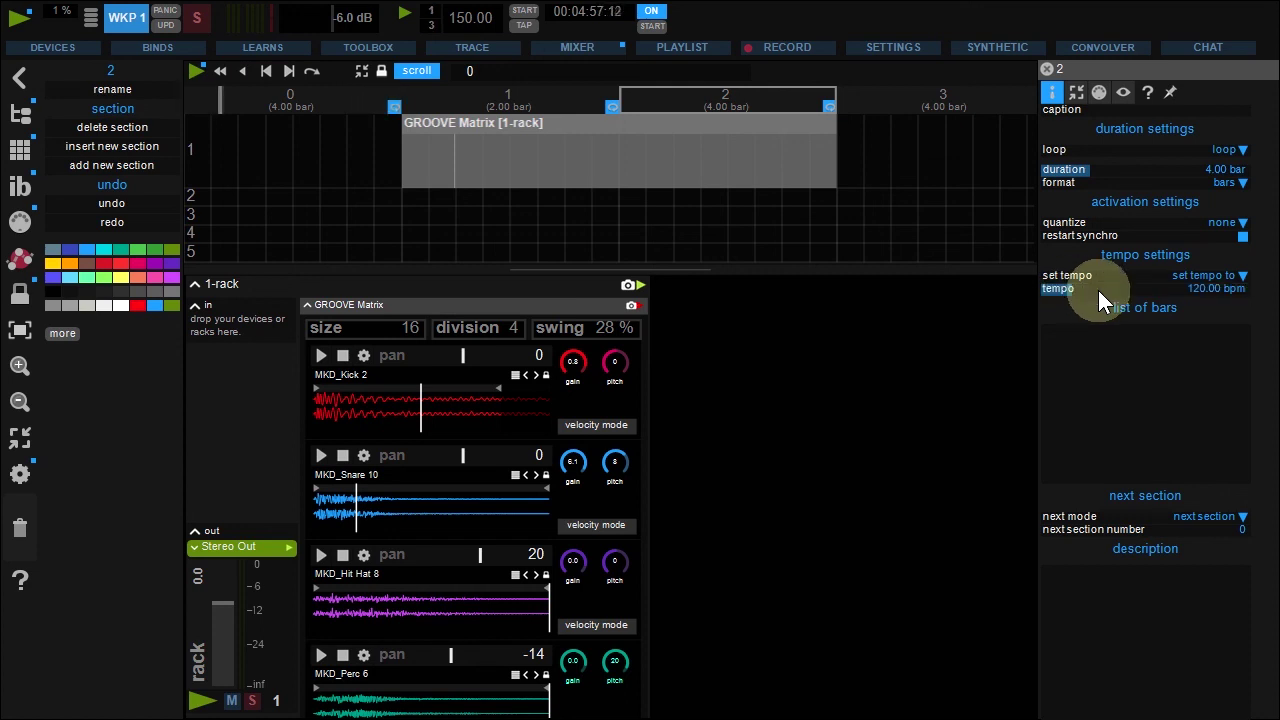
left_click(606, 107)
left_click(291, 73)
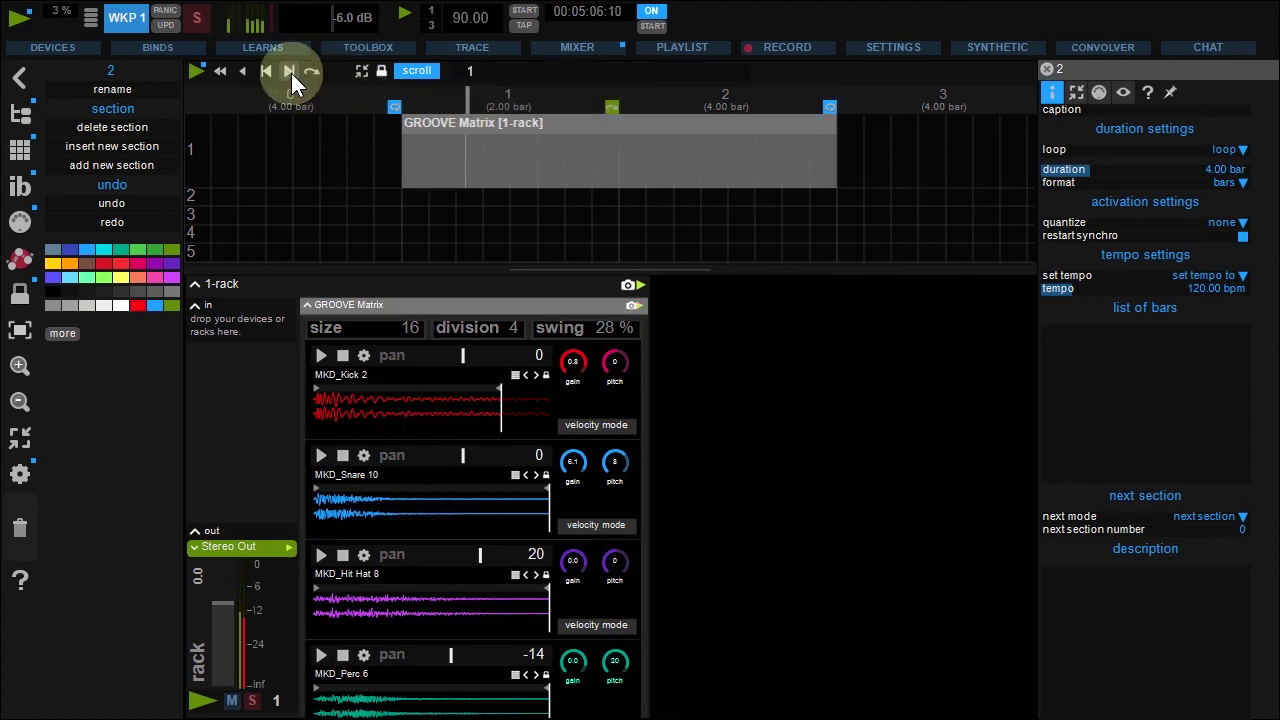